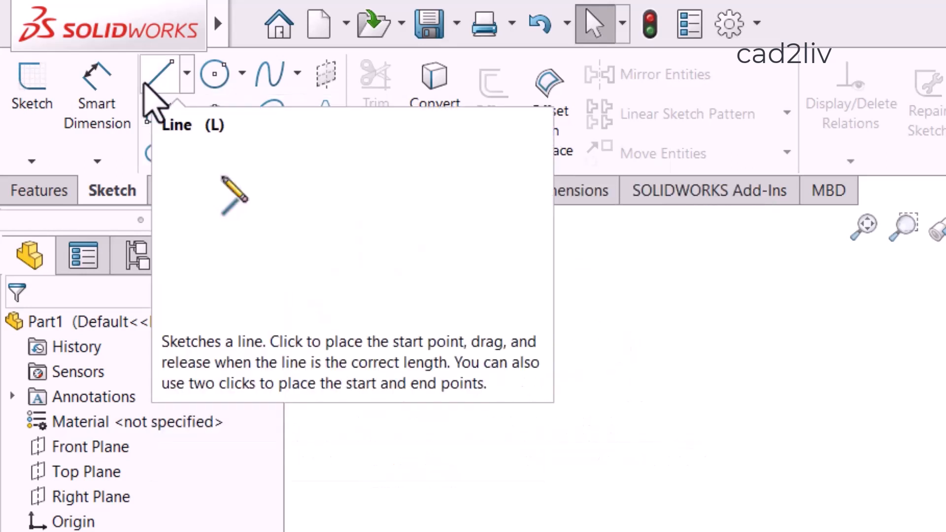
# Start a sketch on the Front Plane and draw an open chain of three connected lines.
pyautogui.click(37, 66)
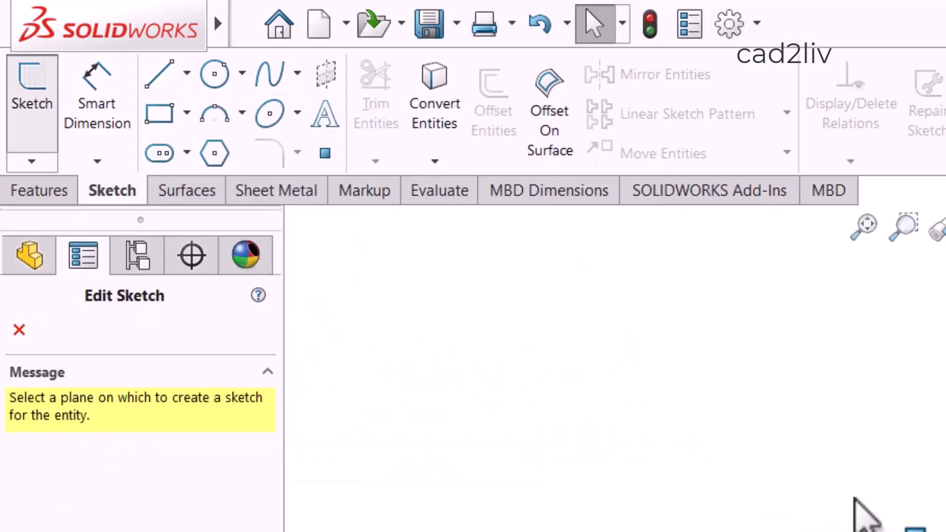
pyautogui.click(924, 446)
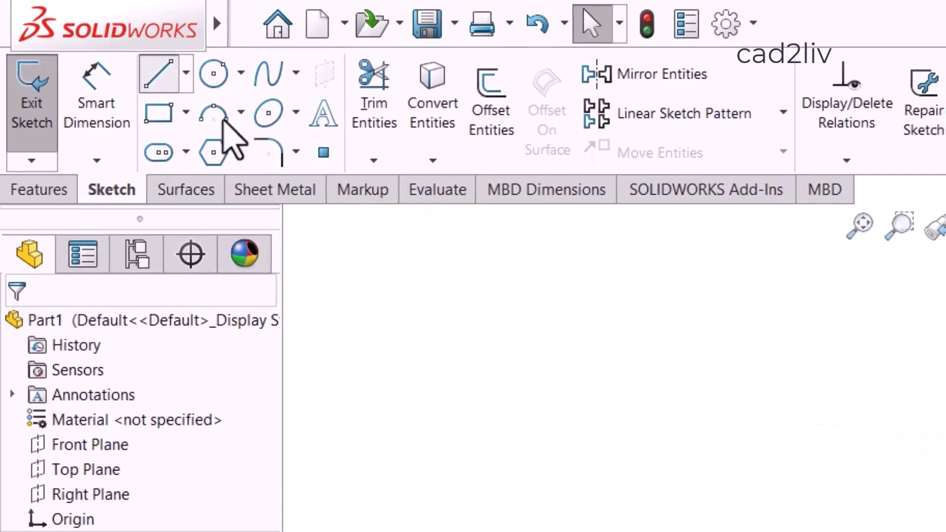
pyautogui.click(306, 342)
pyautogui.click(450, 364)
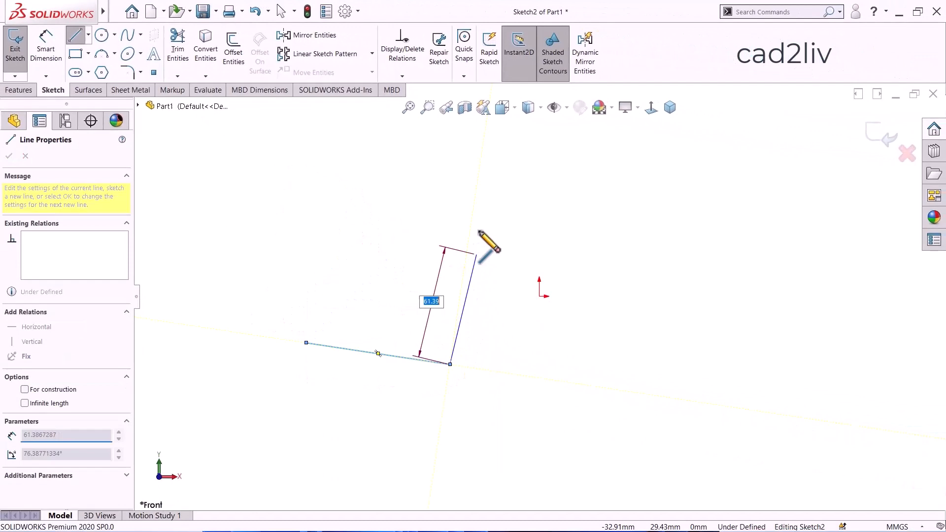
pyautogui.click(478, 210)
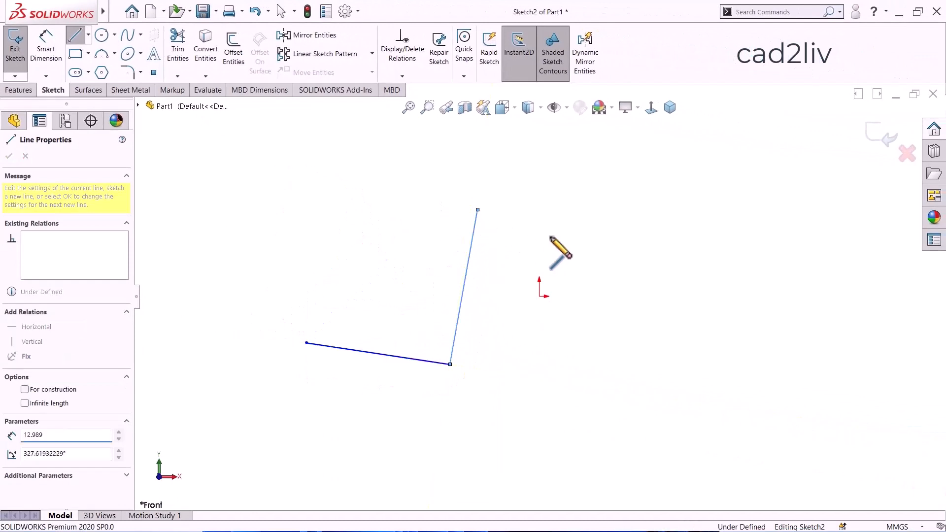
pyautogui.click(602, 240)
pyautogui.press('Escape')
pyautogui.press('Escape')
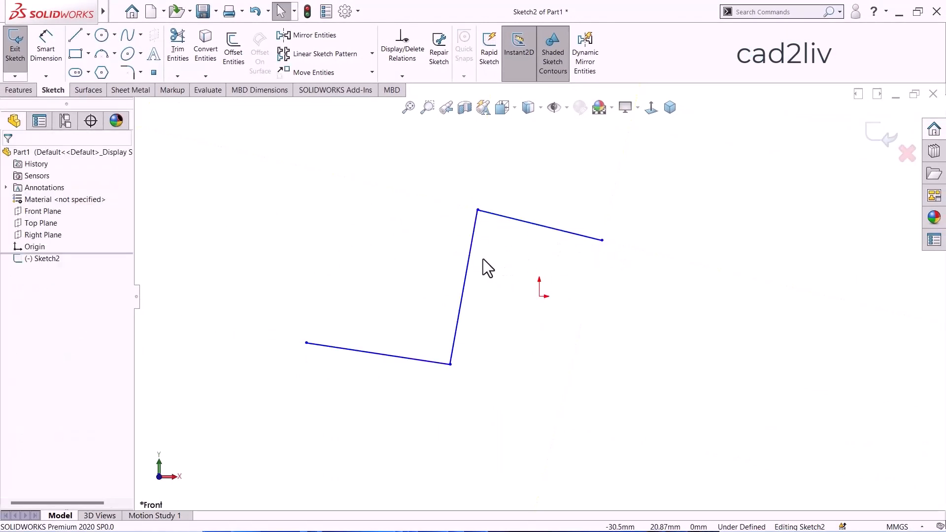
# Delete the upper line of the chain and undo the remaining lines to clear the sketch.
pyautogui.click(511, 220)
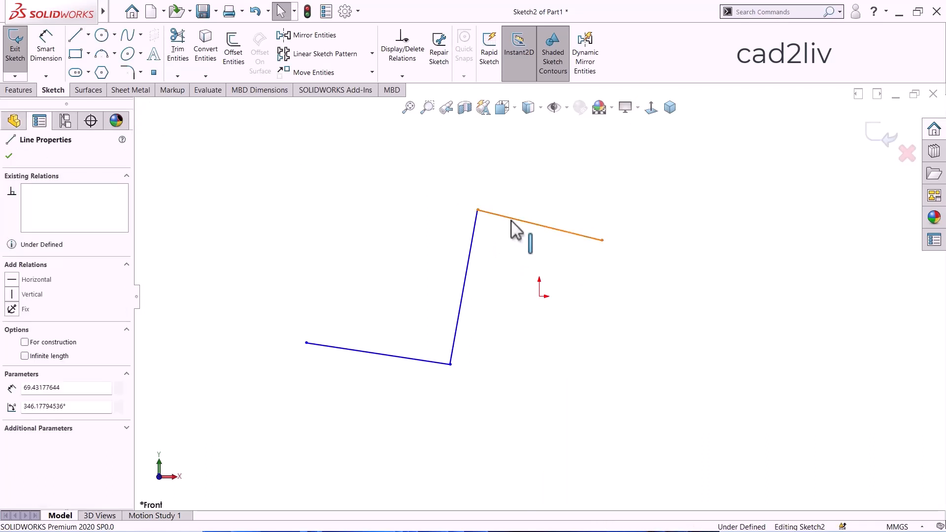
pyautogui.press('Delete')
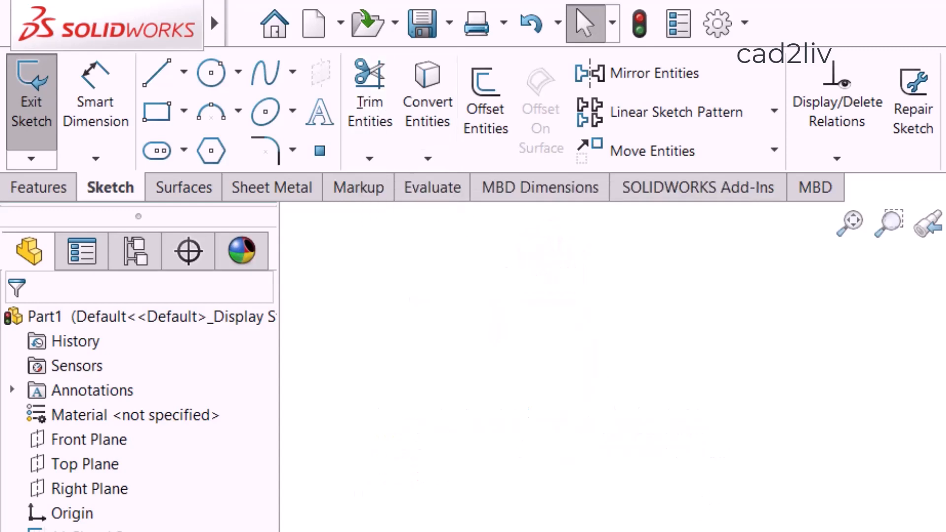
pyautogui.hotkey('ctrl', 'z')
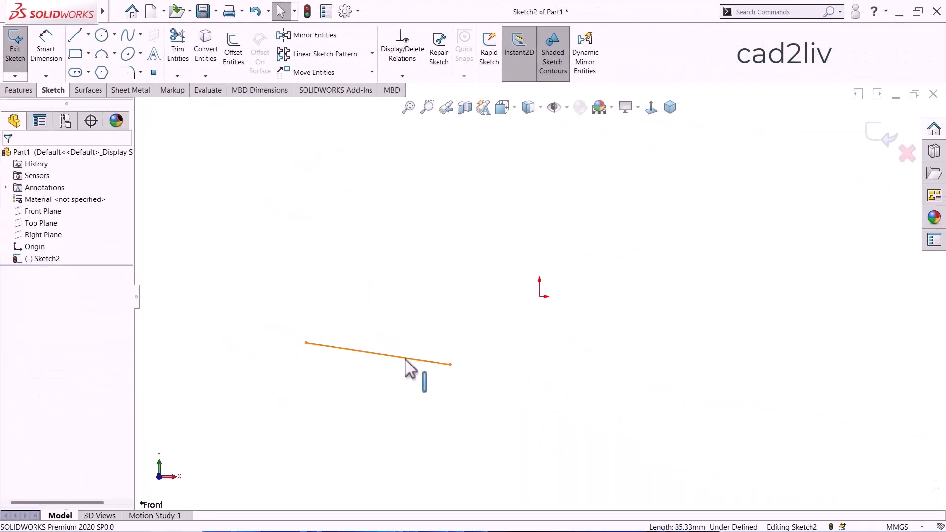
pyautogui.hotkey('ctrl', 'z')
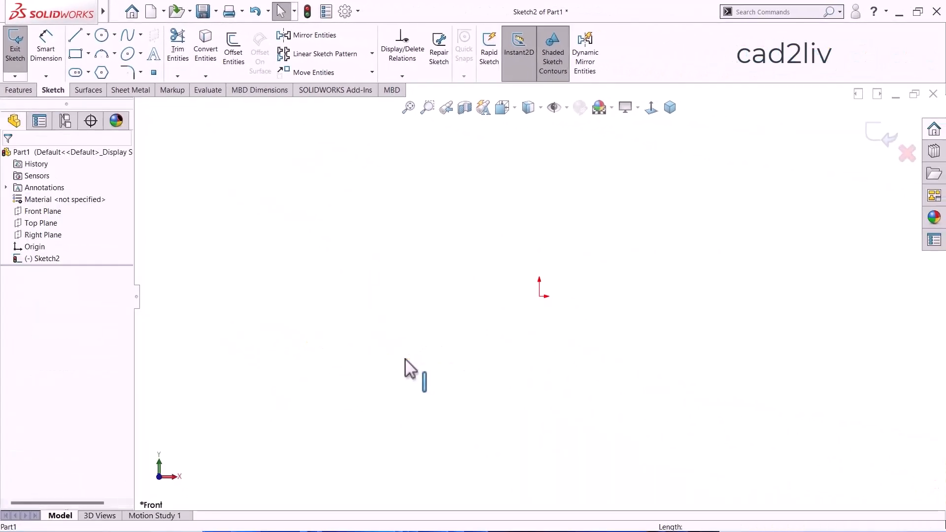
# Draw a large zigzag of four connected lines across the sketch.
pyautogui.click(76, 41)
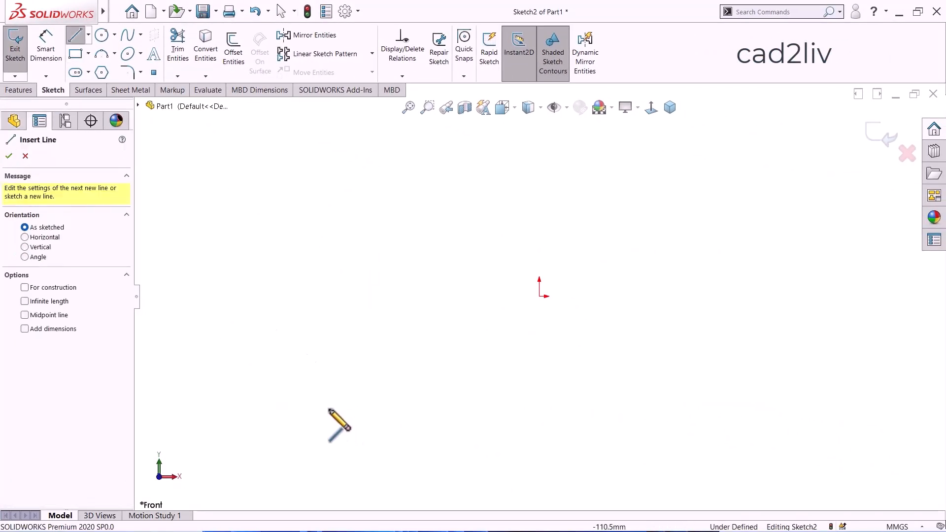
pyautogui.click(310, 380)
pyautogui.click(361, 136)
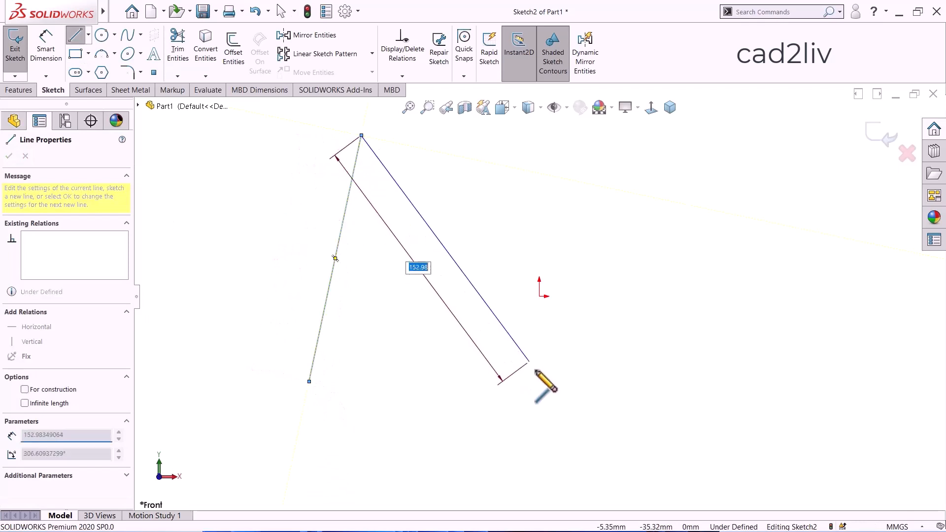
pyautogui.click(539, 373)
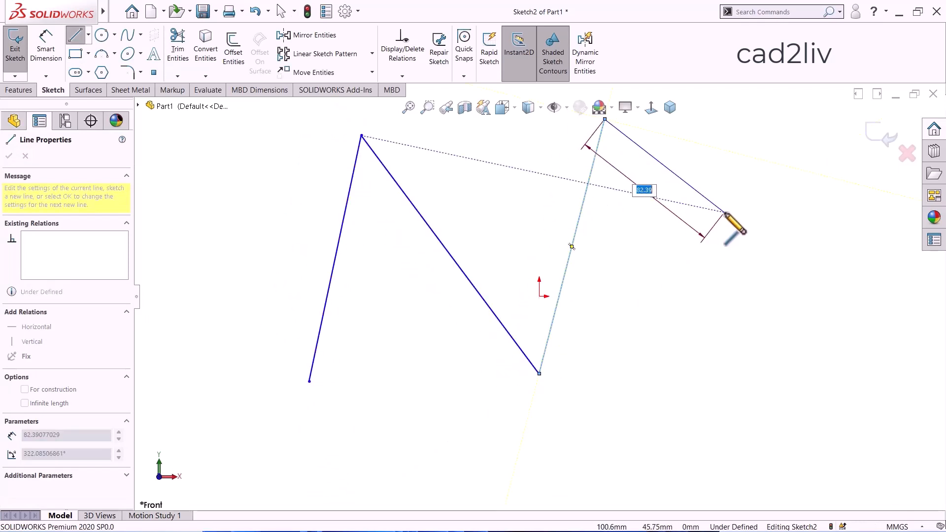
pyautogui.click(724, 213)
# Continue the chain with seven lines running back and forth across the zigzag, and end it inside the lowest strip.
pyautogui.click(248, 259)
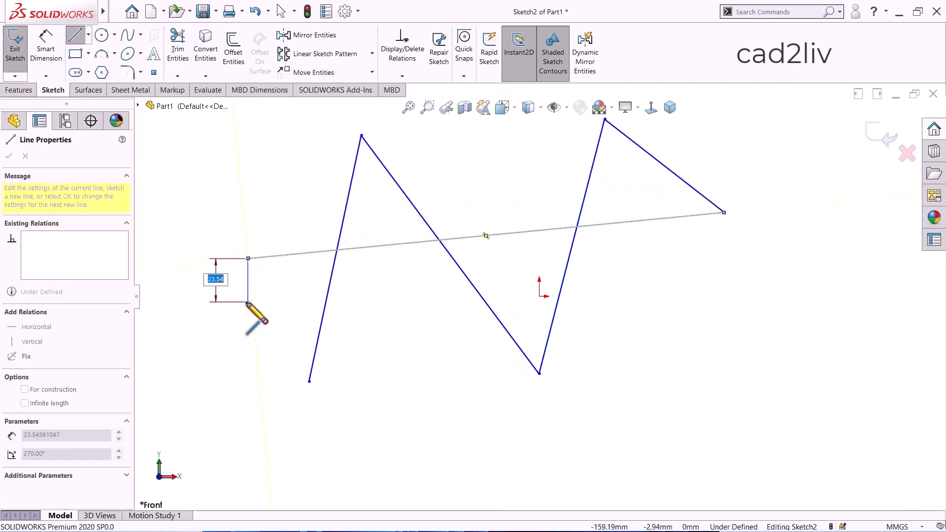
pyautogui.click(248, 301)
pyautogui.click(743, 254)
pyautogui.click(751, 301)
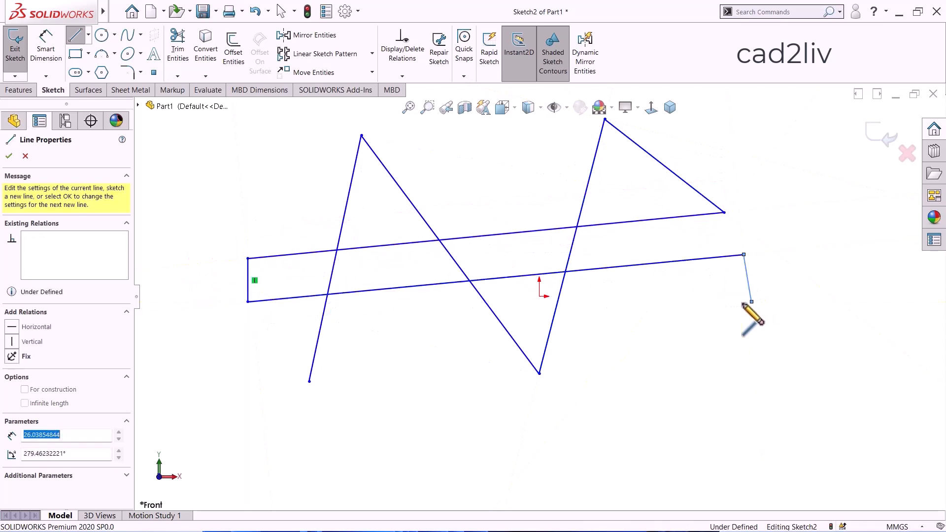
pyautogui.click(265, 352)
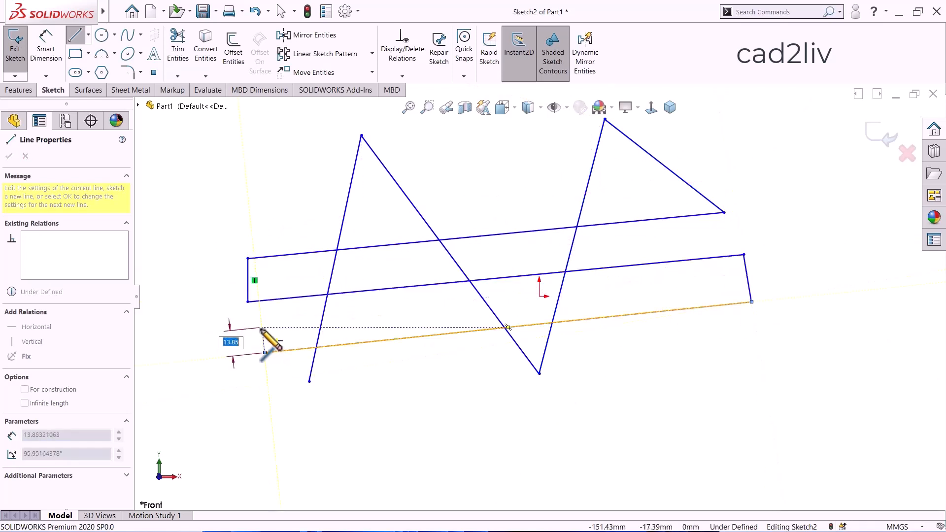
pyautogui.click(262, 328)
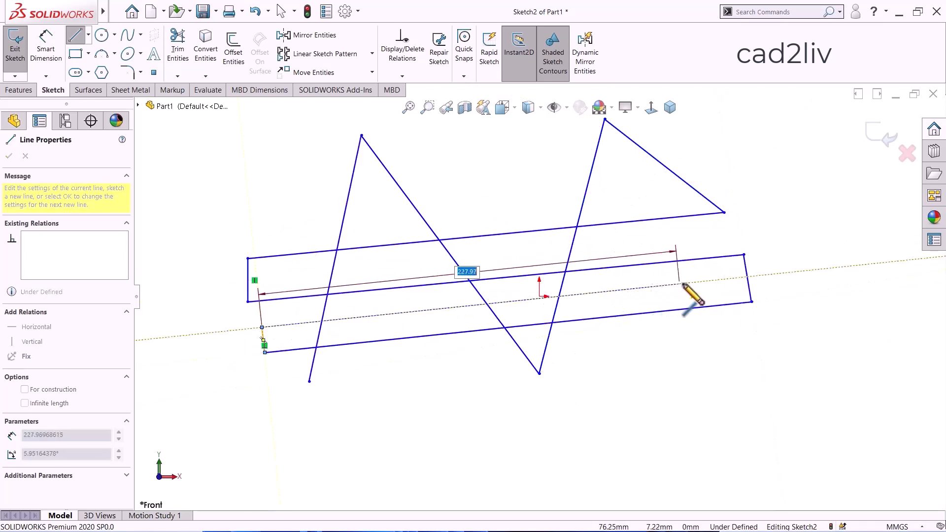
pyautogui.doubleClick(686, 283)
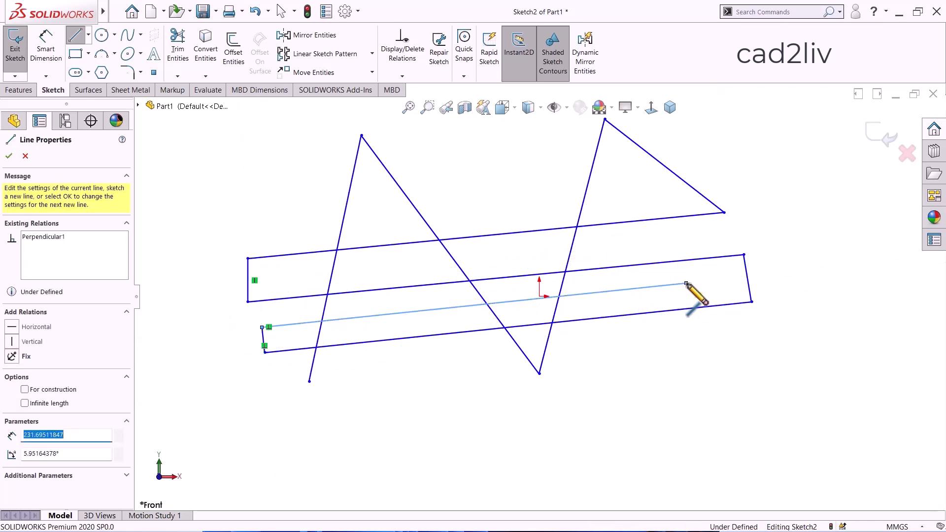
pyautogui.press('Escape')
# Power-trim the first zigzag peak and several segments of the long crossing lines in the middle of the sketch.
pyautogui.scroll(2, 663, 273)
pyautogui.scroll(-2, 595, 195)
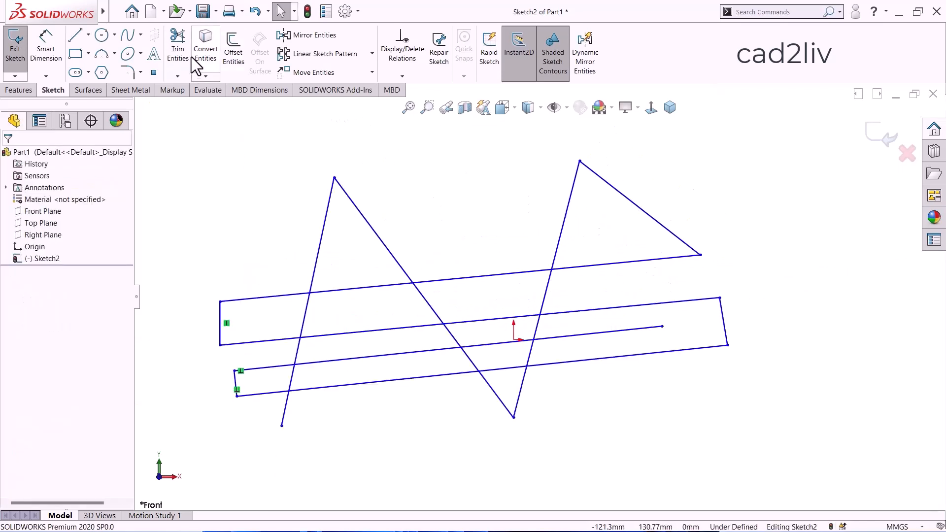
pyautogui.click(182, 45)
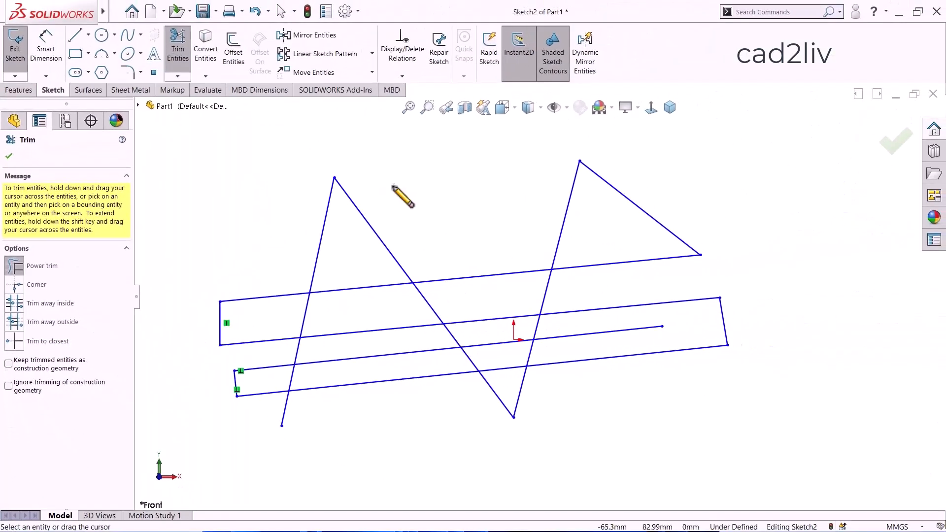
pyautogui.moveTo(394, 187)
pyautogui.mouseDown()
pyautogui.moveTo(373, 212)
pyautogui.moveTo(314, 208)
pyautogui.moveTo(378, 319)
pyautogui.moveTo(414, 337)
pyautogui.moveTo(603, 340)
pyautogui.moveTo(602, 325)
pyautogui.mouseUp()
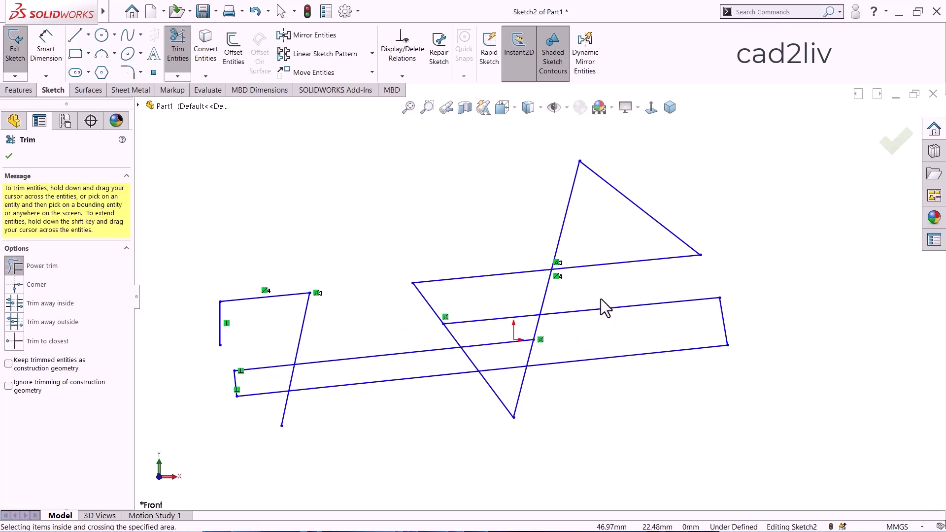
pyautogui.press('Escape')
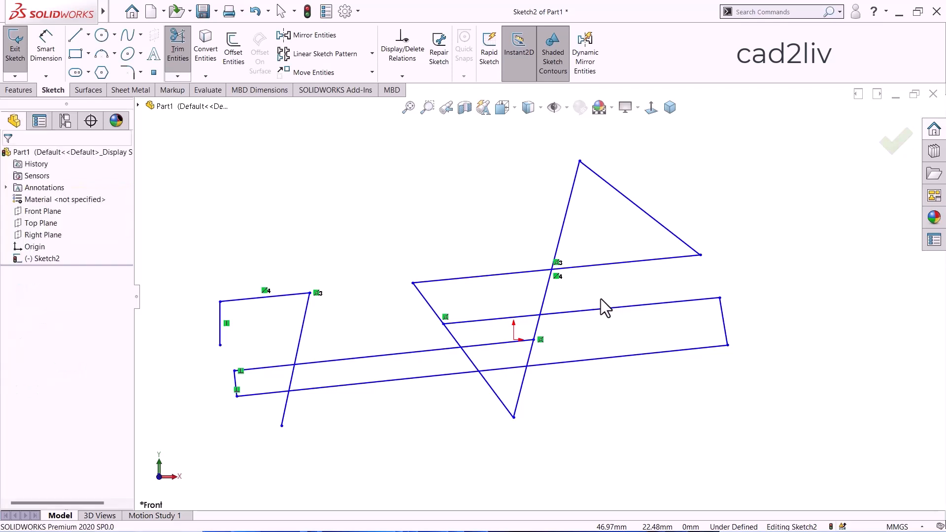
# Undo the power trim and the last drawn long inner line.
pyautogui.hotkey('ctrl', 'z')
pyautogui.hotkey('ctrl', 'z')
pyautogui.hotkey('ctrl', 'z')
pyautogui.hotkey('ctrl', 'z')
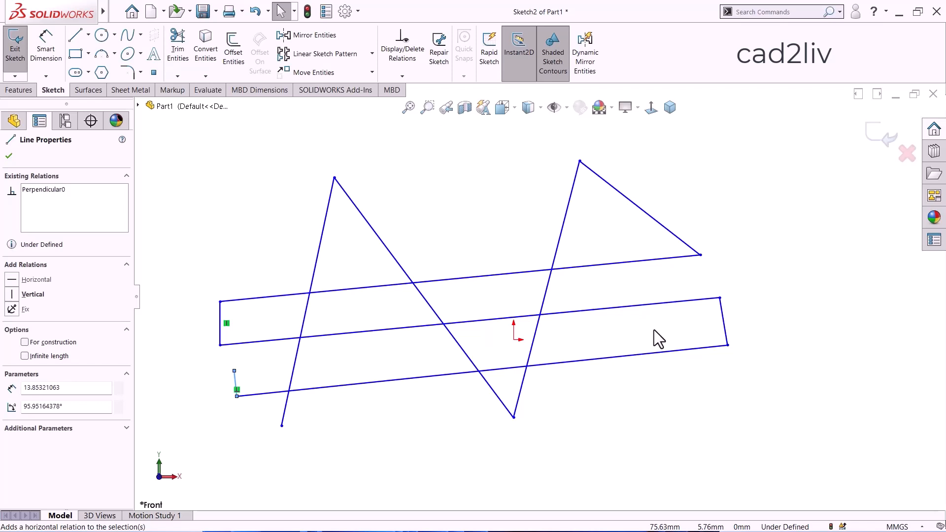
# Redo the long inner line, undo it once more and redo it again.
pyautogui.hotkey('ctrl', 'y')
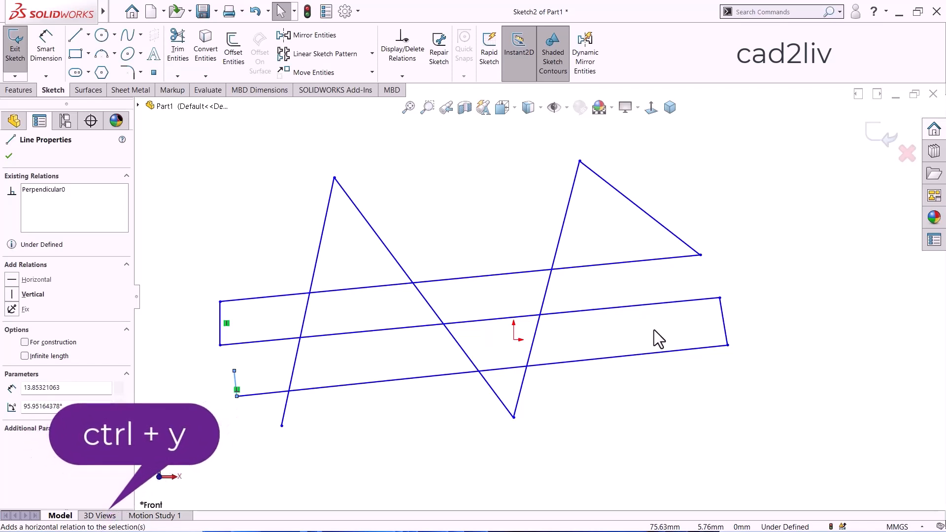
pyautogui.hotkey('ctrl', 'y')
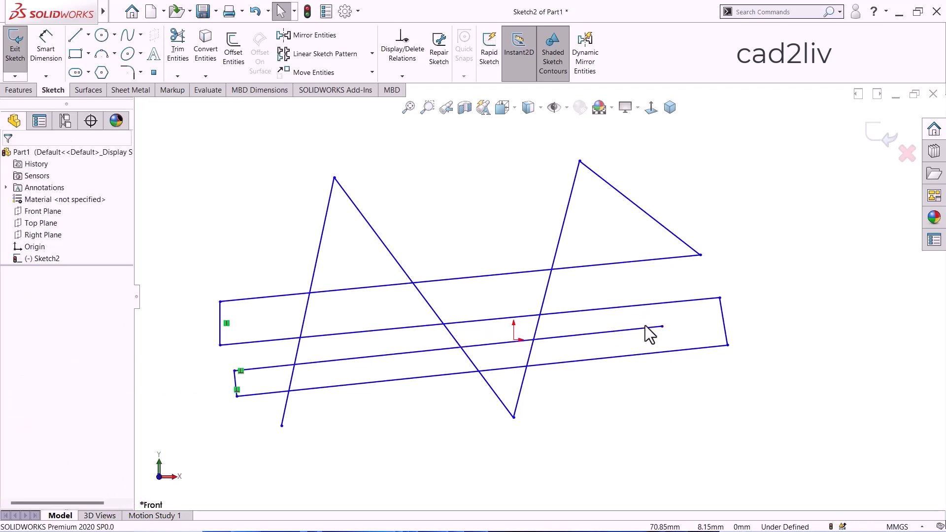
pyautogui.hotkey('ctrl', 'z')
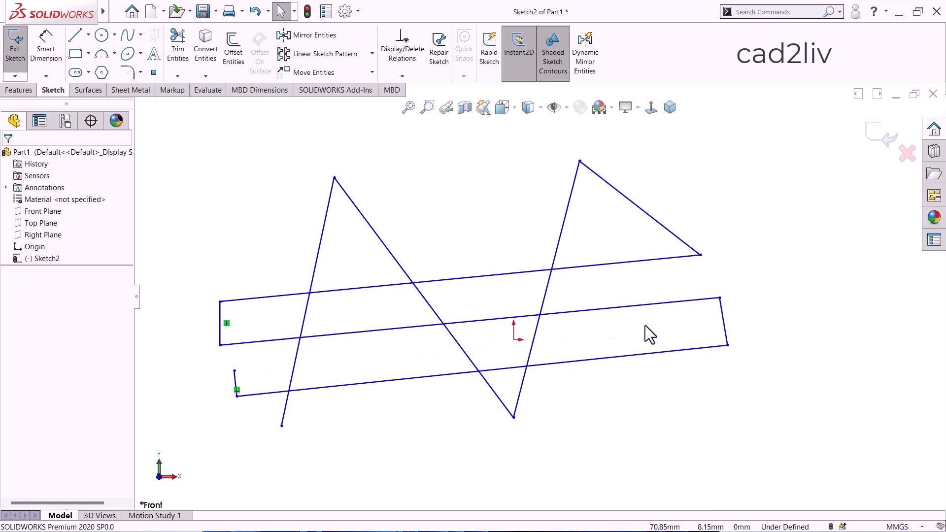
pyautogui.hotkey('ctrl', 'y')
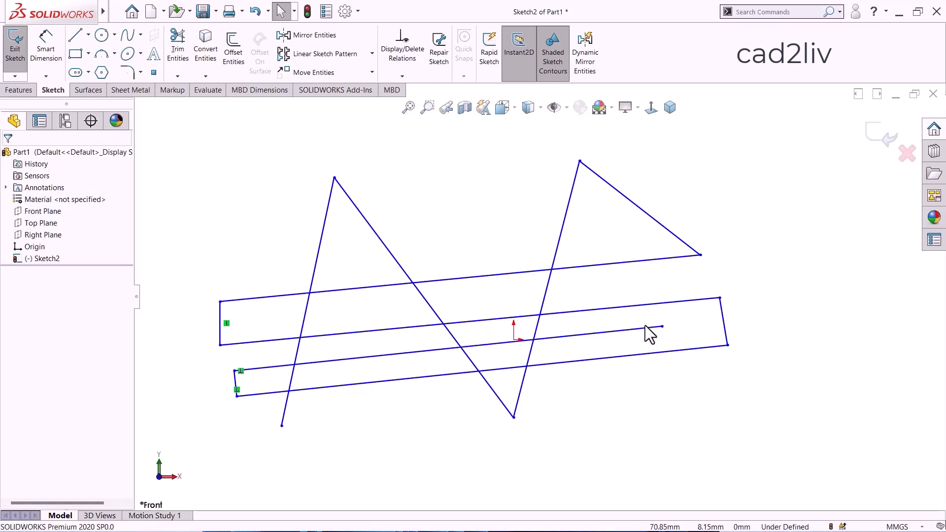
# Power-trim the long lines' ends beyond the first slanted zigzag line and that line's lower tip, and undo the trim.
pyautogui.click(178, 58)
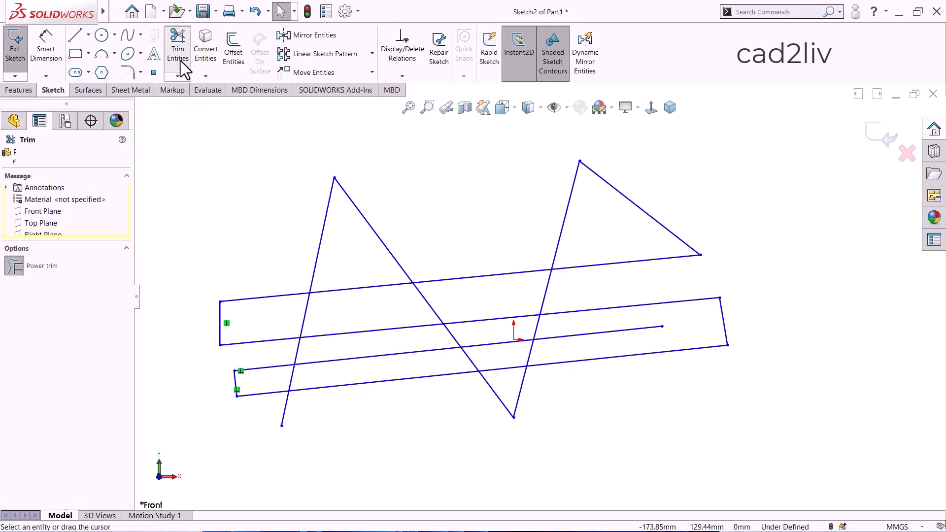
pyautogui.click(43, 269)
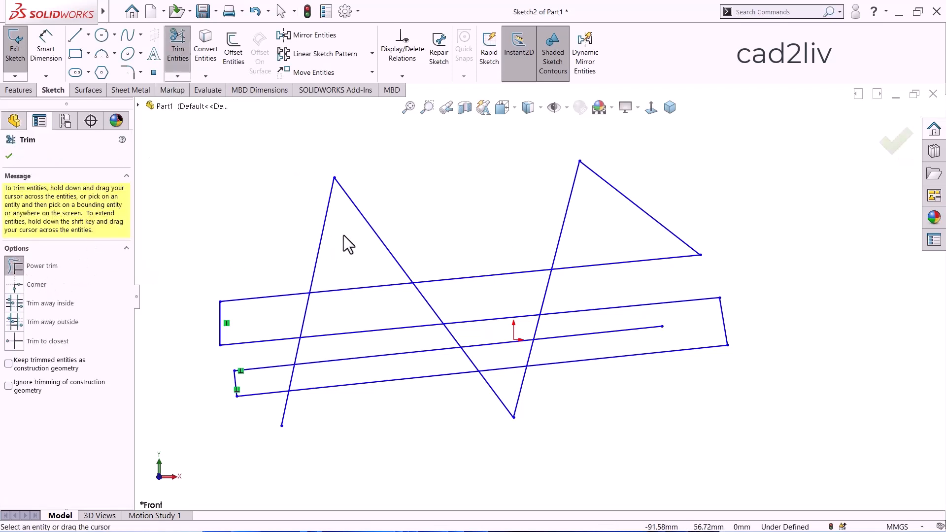
pyautogui.moveTo(281, 269)
pyautogui.mouseDown()
pyautogui.moveTo(263, 318)
pyautogui.moveTo(261, 416)
pyautogui.moveTo(297, 412)
pyautogui.mouseUp()
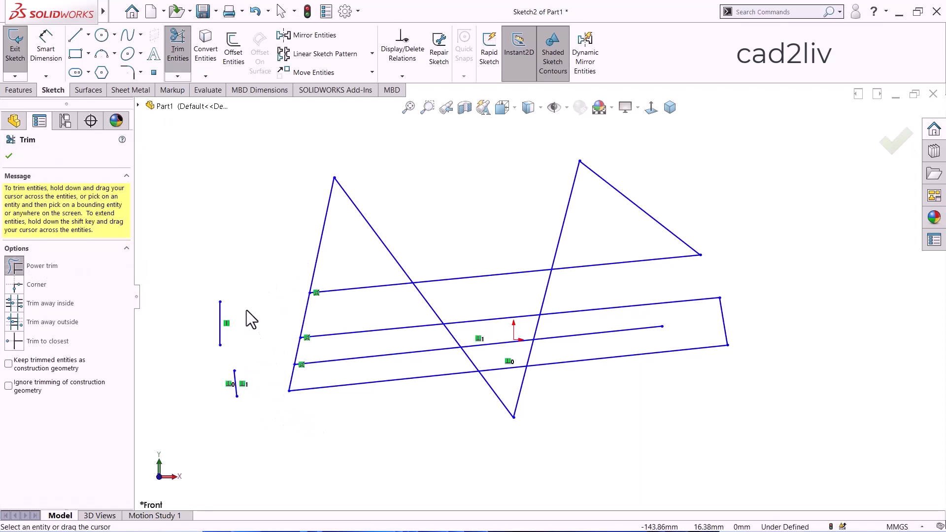
pyautogui.hotkey('ctrl', 'z')
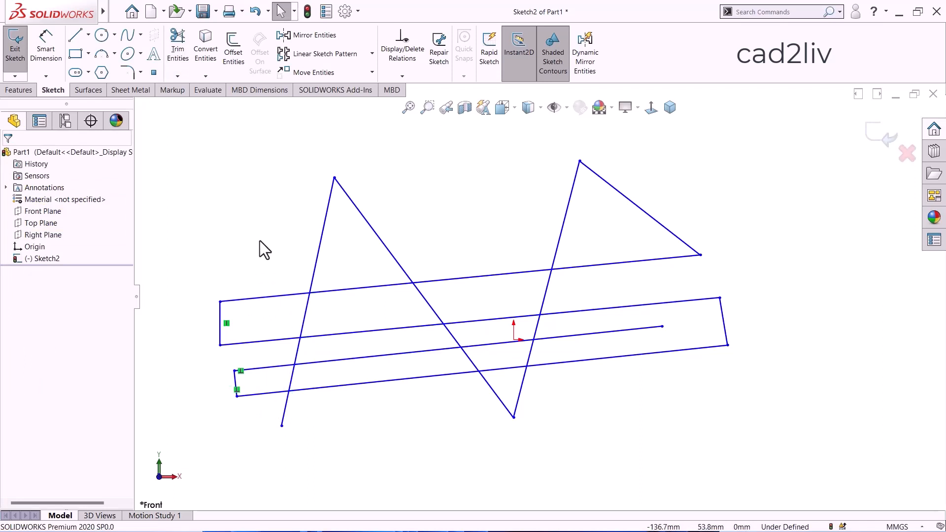
# Set the Trim Entities mode to Corner.
pyautogui.click(185, 53)
pyautogui.click(22, 287)
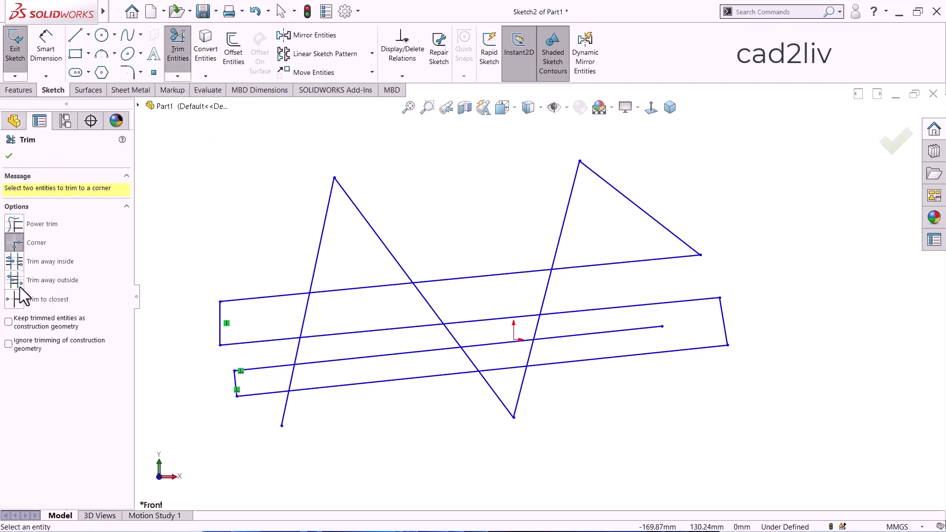
pyautogui.scroll(4, 307, 212)
pyautogui.scroll(-3, 531, 322)
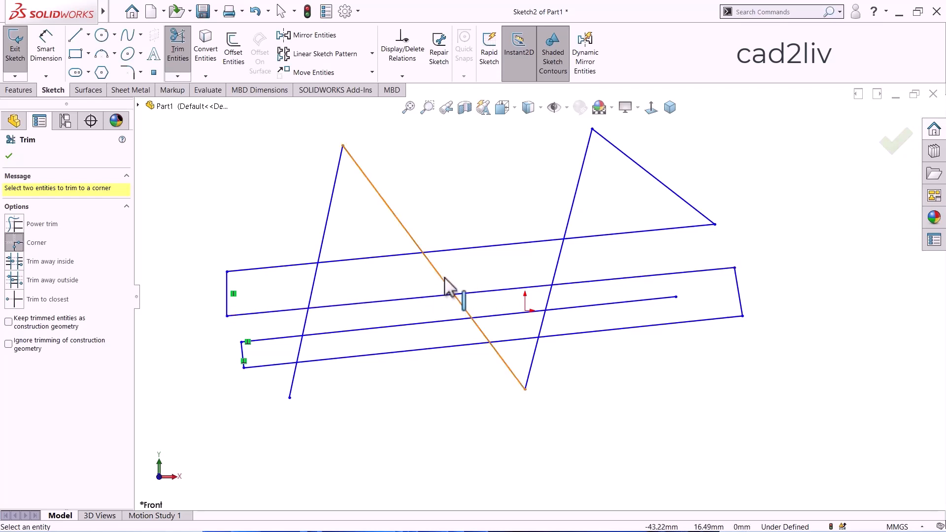
# Draw a near-vertical centerline about 120 mm long across the long lines, between the two zigzag peaks.
pyautogui.click(88, 34)
pyautogui.click(96, 63)
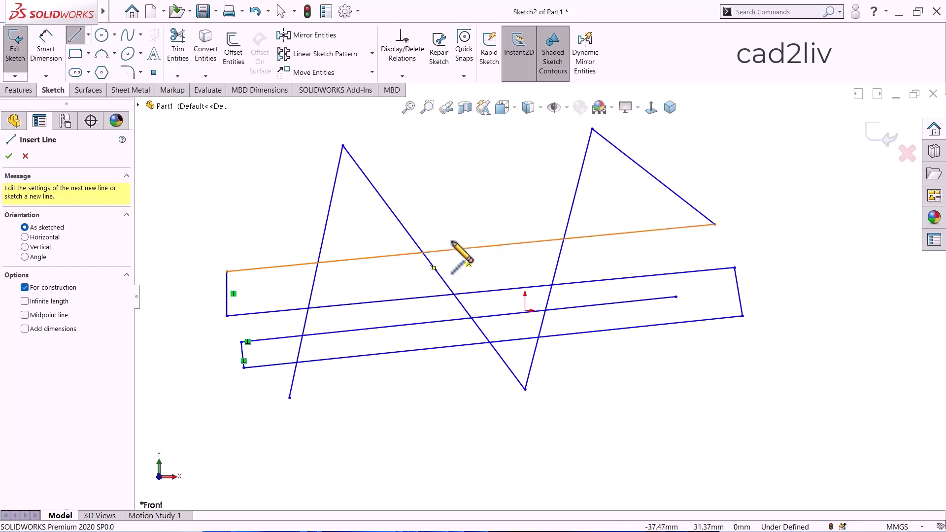
pyautogui.click(443, 190)
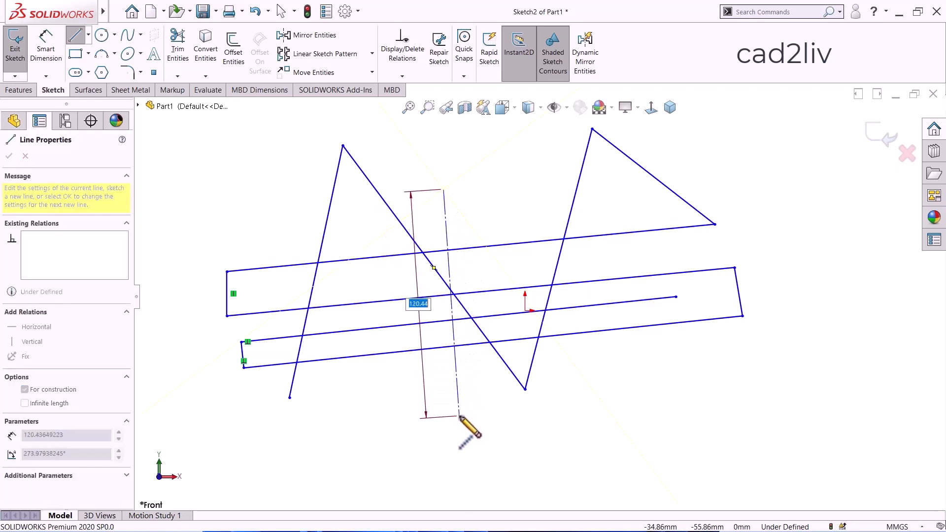
pyautogui.click(463, 420)
pyautogui.press('Escape')
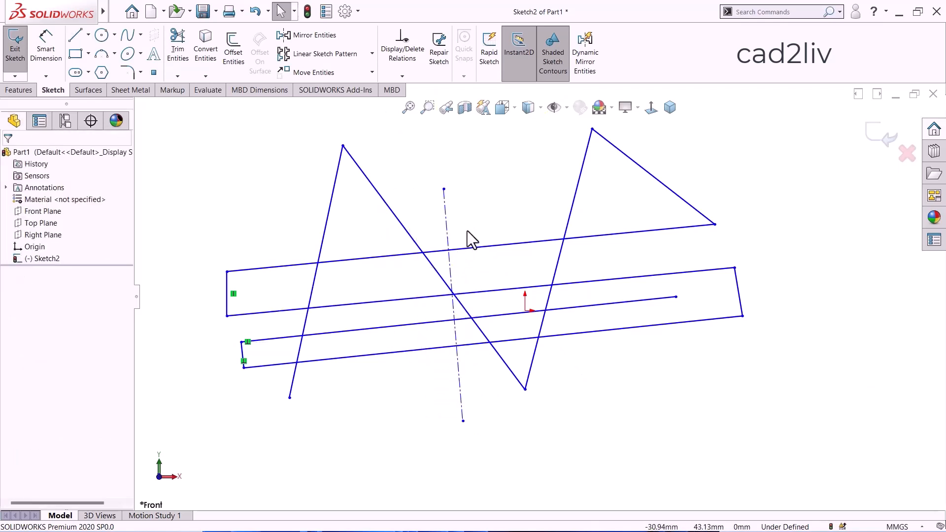
# Corner-trim the second long line with the first falling zigzag line, keeping its right and lower portions, and undo the trim.
pyautogui.scroll(2, 470, 239)
pyautogui.scroll(-3, 485, 273)
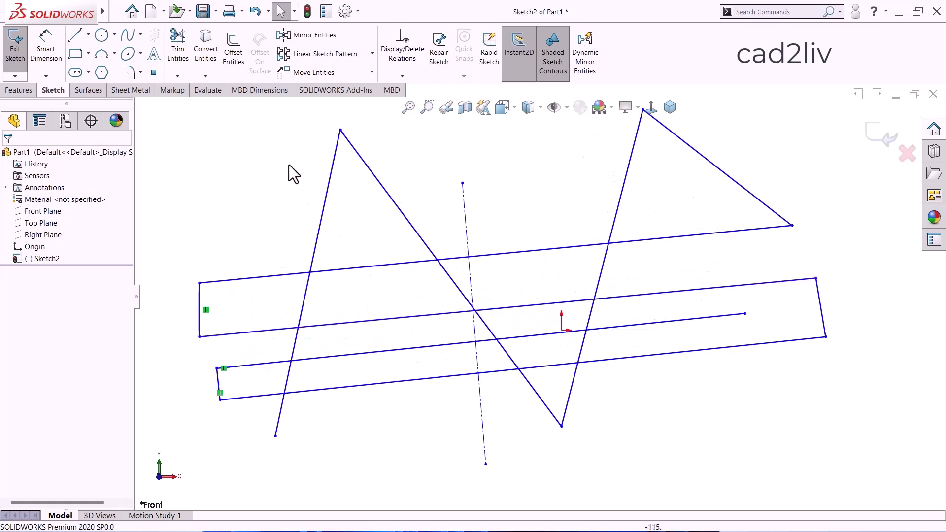
pyautogui.click(174, 52)
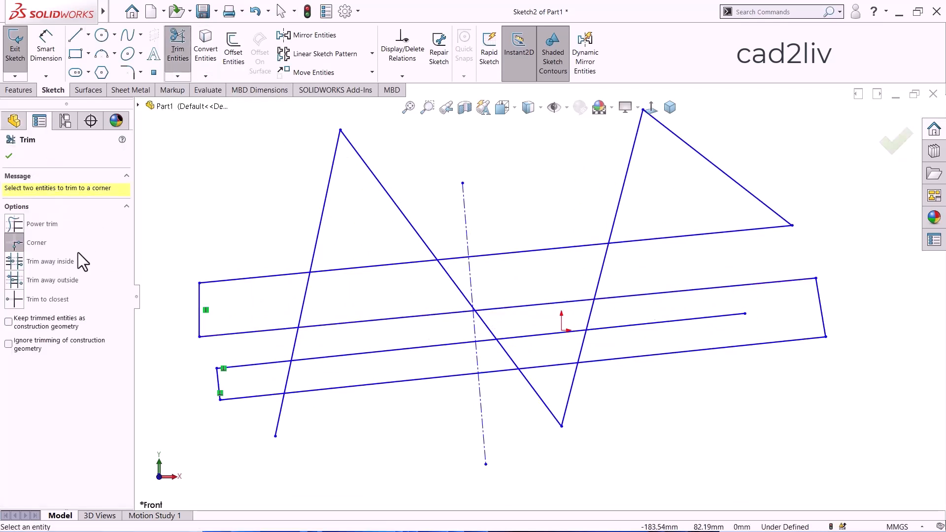
pyautogui.click(518, 307)
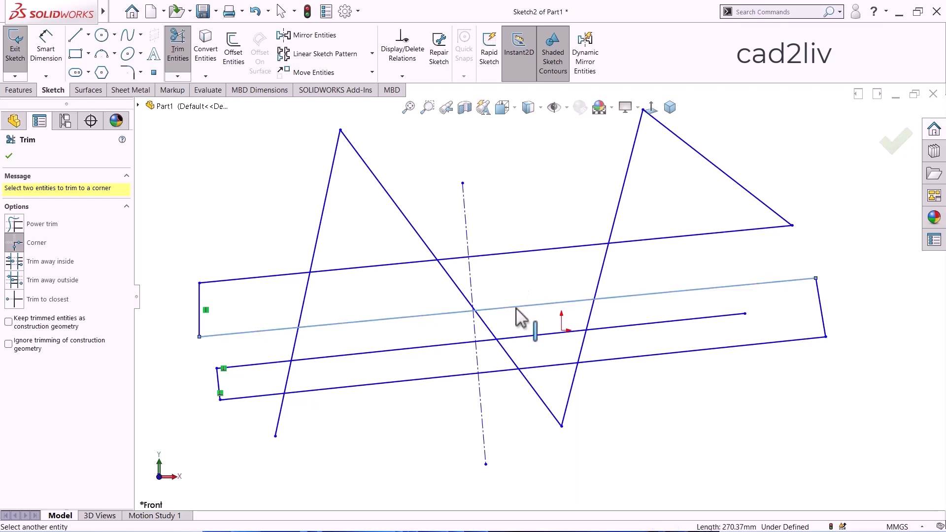
pyautogui.click(498, 342)
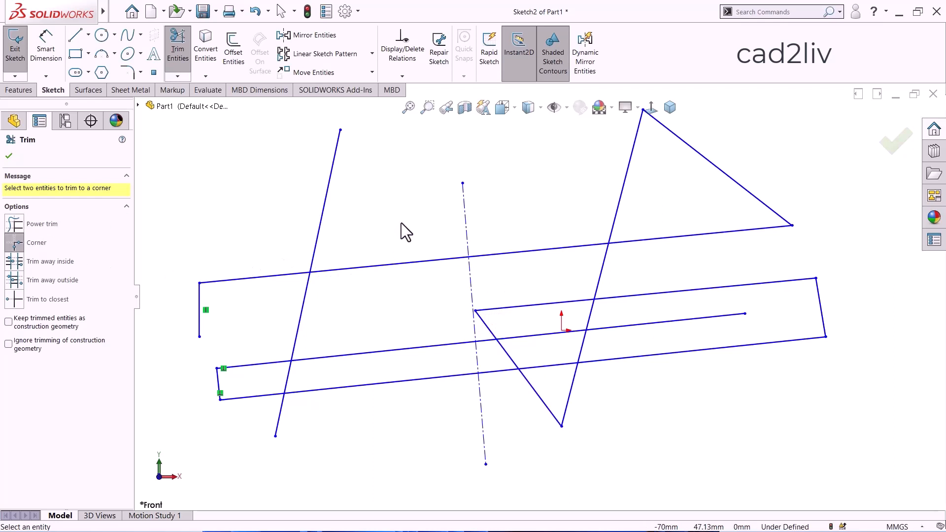
pyautogui.hotkey('ctrl', 'z')
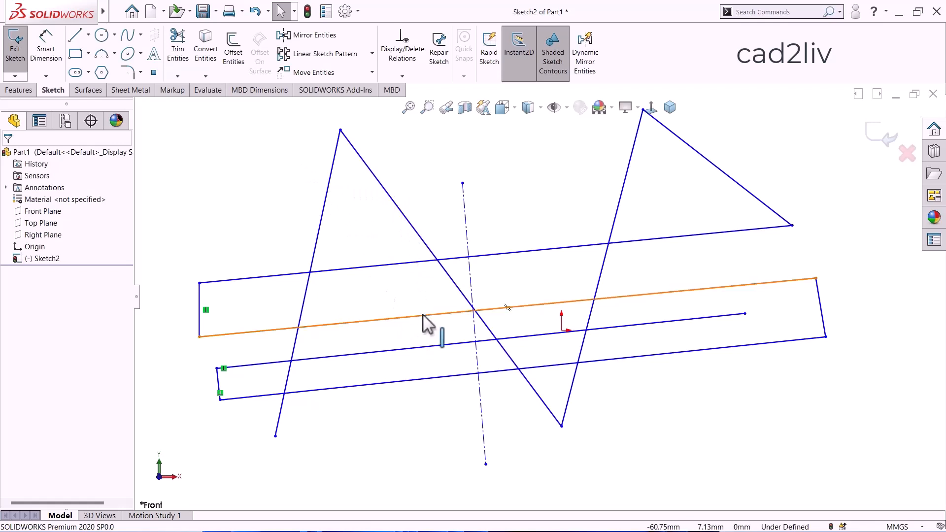
# Corner-trim the same two lines keeping their left and upper portions, and undo both this trim and the centerline.
pyautogui.click(178, 61)
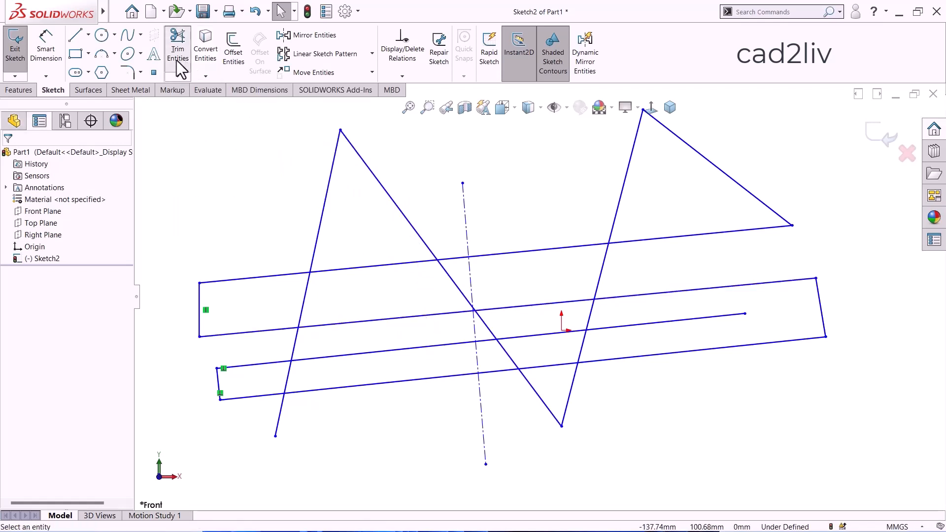
pyautogui.click(16, 243)
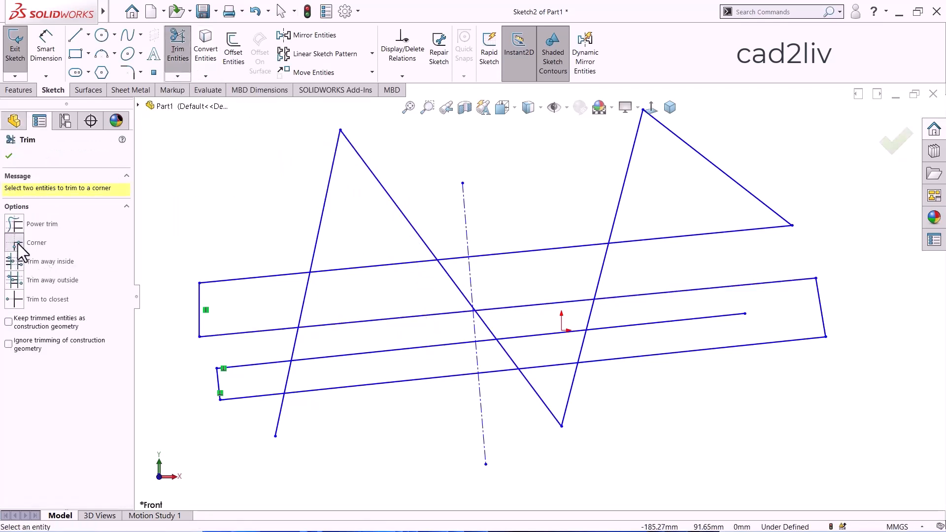
pyautogui.click(405, 316)
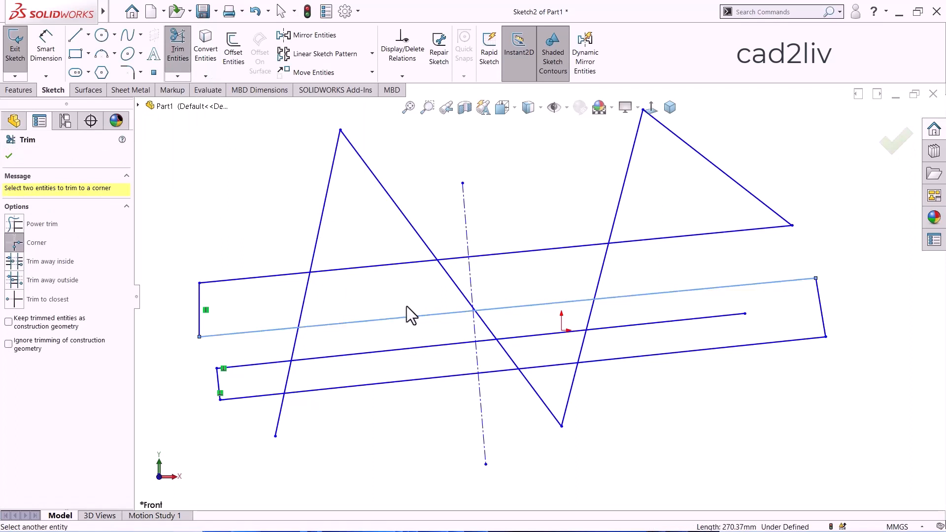
pyautogui.click(407, 220)
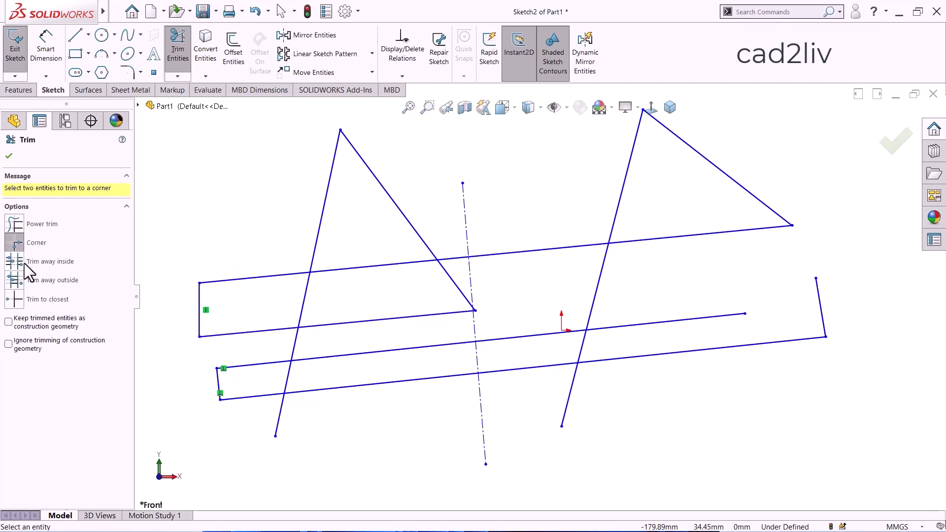
pyautogui.click(9, 157)
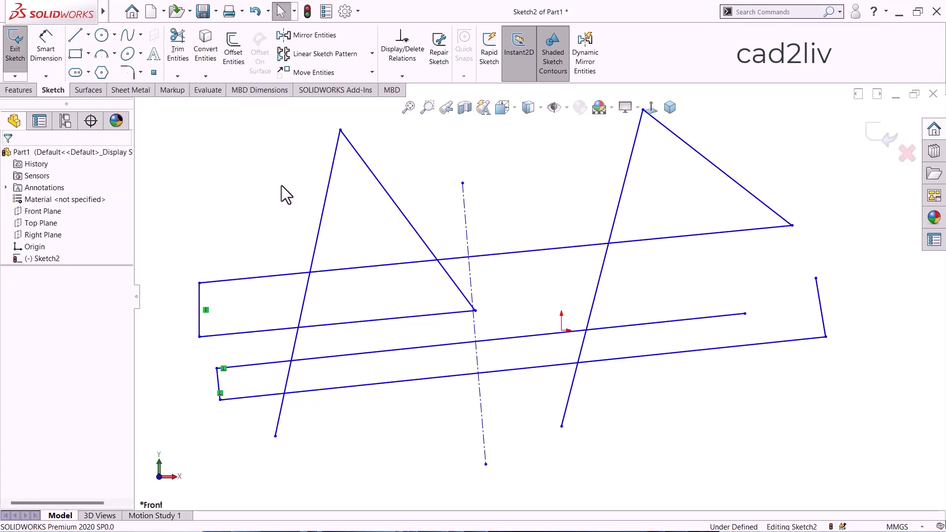
pyautogui.hotkey('ctrl', 'z')
pyautogui.hotkey('ctrl', 'z')
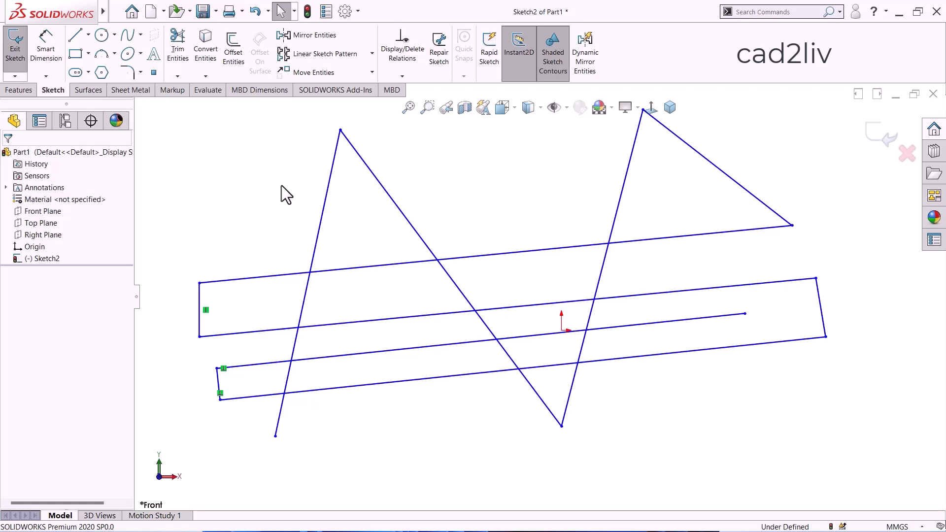
# Set the Trim Entities mode to Trim away inside with the two rising zigzag lines as the bounding entities.
pyautogui.click(177, 43)
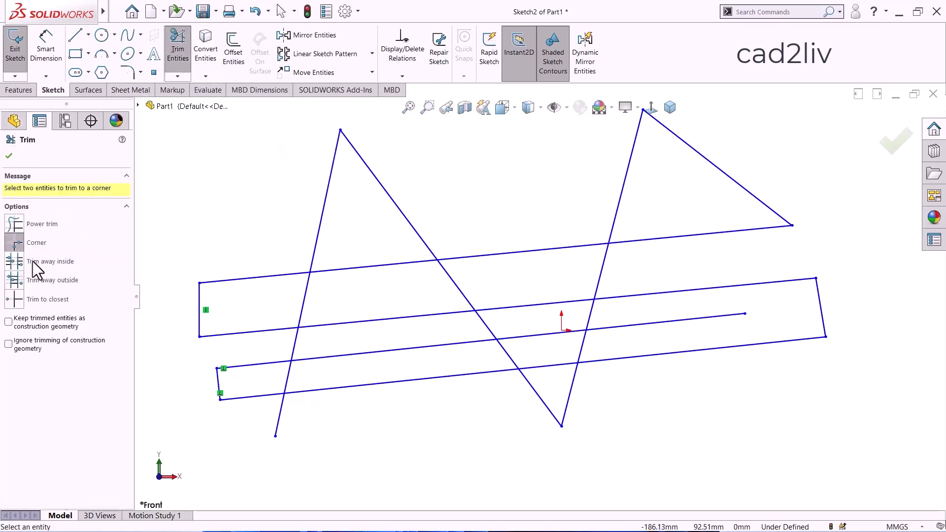
pyautogui.click(19, 262)
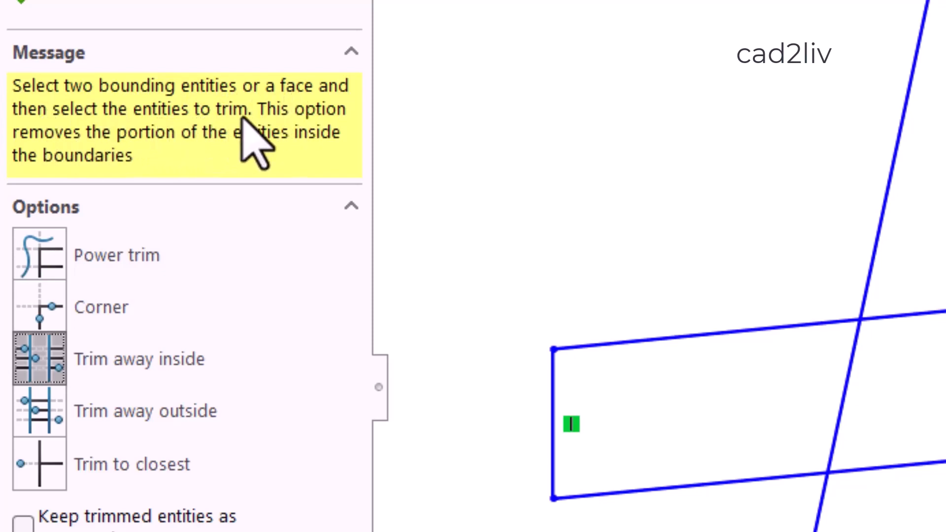
pyautogui.click(900, 131)
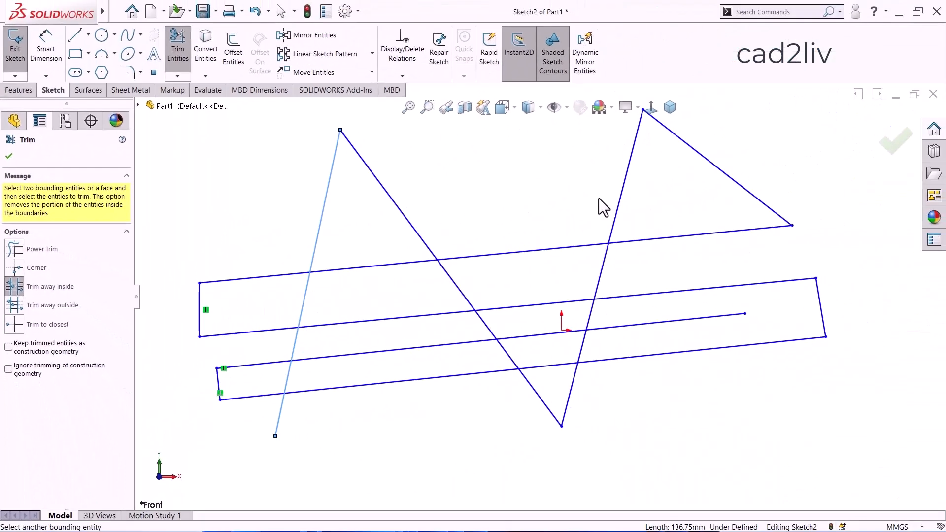
pyautogui.click(620, 199)
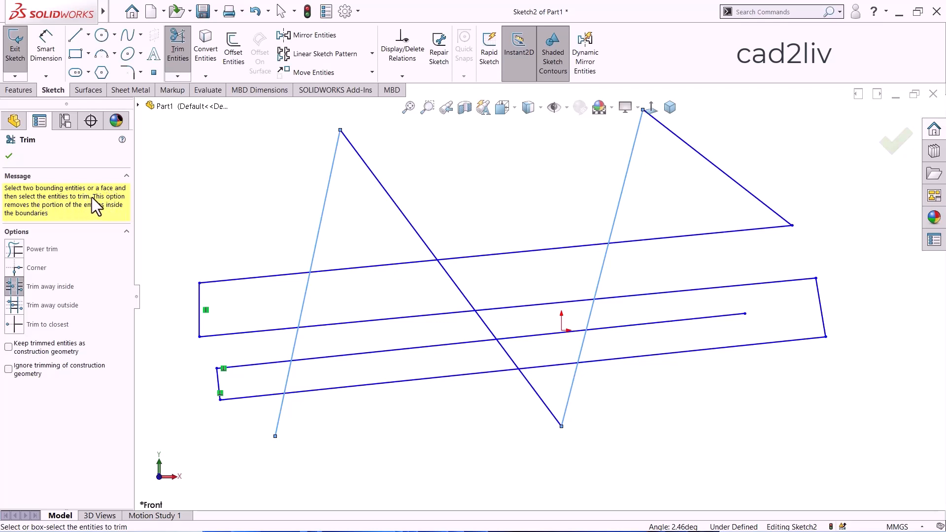
pyautogui.scroll(-2, 387, 212)
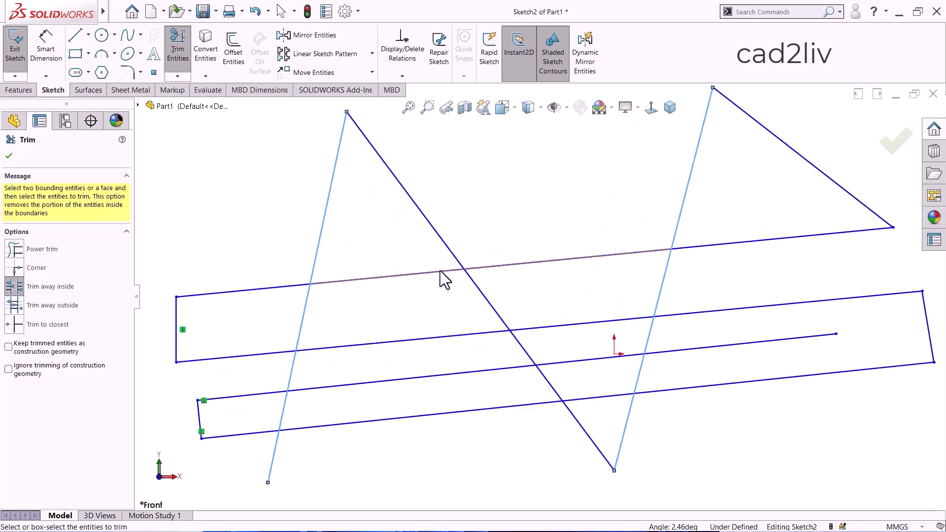
pyautogui.scroll(2, 448, 271)
pyautogui.scroll(-3, 461, 275)
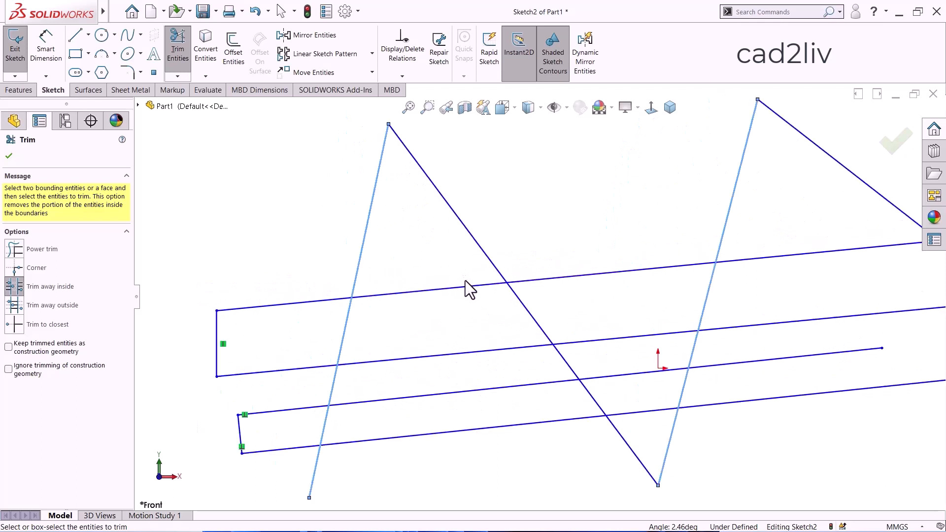
pyautogui.scroll(2, 454, 276)
pyautogui.scroll(-1, 577, 281)
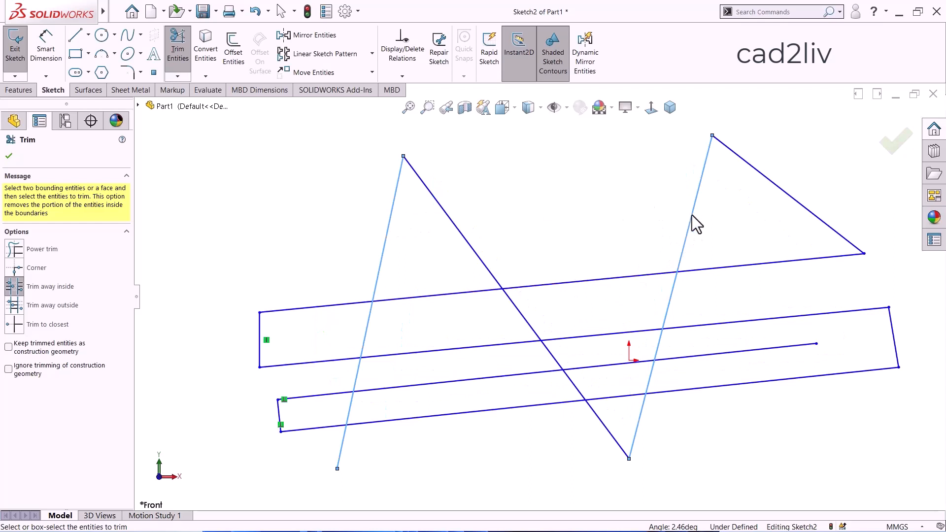
# Trim away the portions of all four long lines between the two bounding lines, and undo the four trims.
pyautogui.click(560, 283)
pyautogui.click(489, 345)
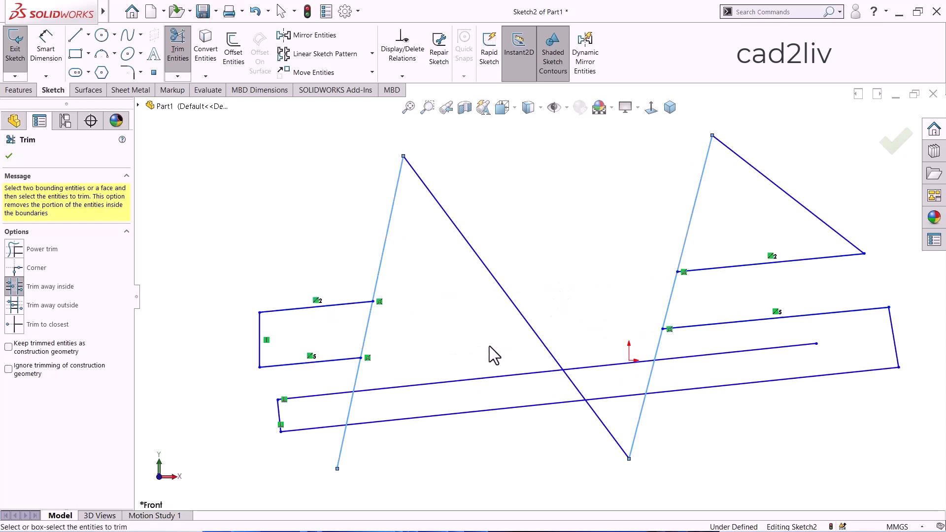
pyautogui.click(498, 376)
pyautogui.click(504, 408)
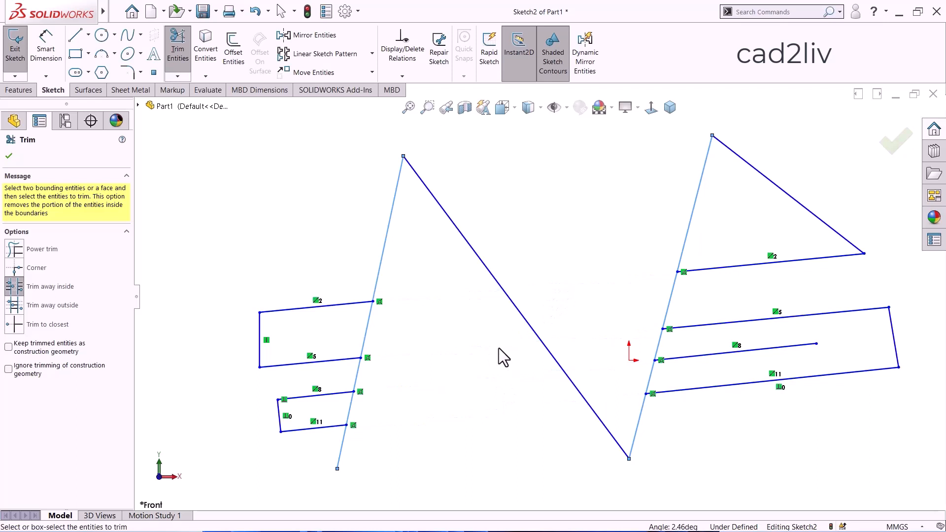
pyautogui.press('Escape')
pyautogui.hotkey('ctrl', 'z')
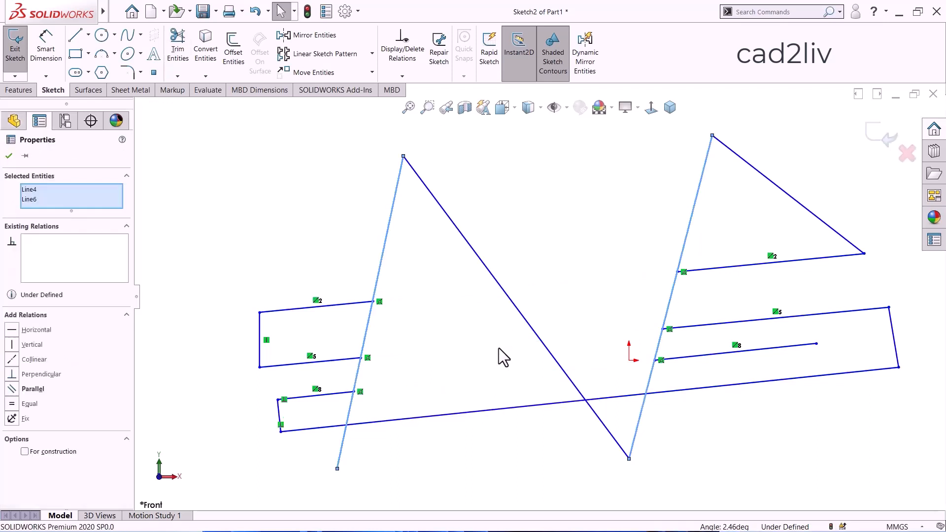
pyautogui.hotkey('ctrl', 'z')
pyautogui.hotkey('ctrl', 'z')
pyautogui.hotkey('ctrl', 'z')
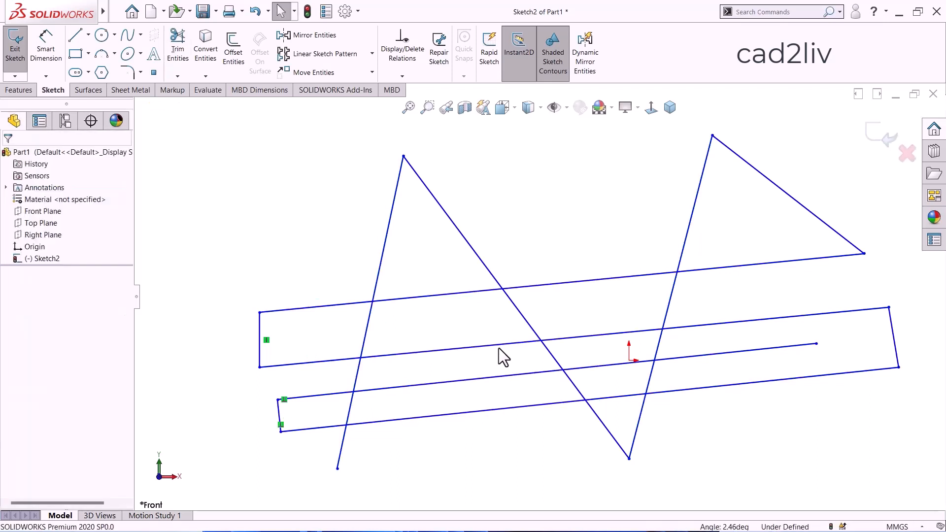
# Power-trim the upper three long lines between the two rising zigzag lines, and undo these trims.
pyautogui.click(186, 47)
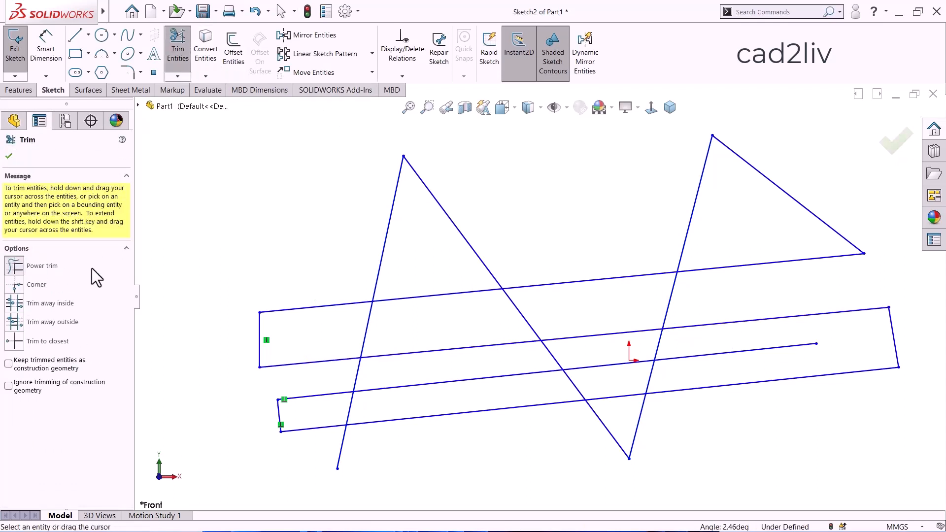
pyautogui.moveTo(446, 274)
pyautogui.mouseDown()
pyautogui.moveTo(438, 306)
pyautogui.moveTo(545, 275)
pyautogui.moveTo(557, 286)
pyautogui.moveTo(482, 345)
pyautogui.moveTo(552, 345)
pyautogui.moveTo(567, 329)
pyautogui.moveTo(504, 377)
pyautogui.moveTo(593, 359)
pyautogui.moveTo(597, 370)
pyautogui.moveTo(586, 362)
pyautogui.mouseUp()
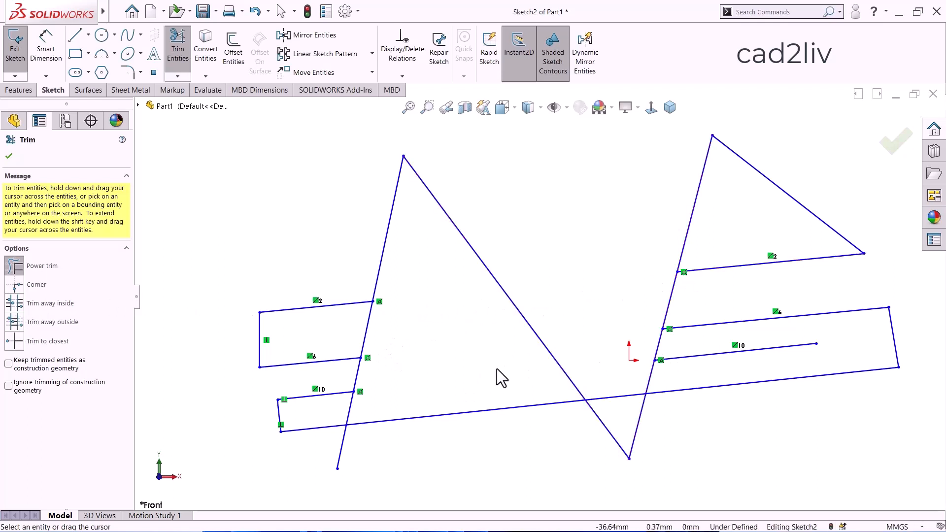
pyautogui.keyDown('shift'); pyautogui.moveTo(739, 364); pyautogui.dragTo(502, 260); pyautogui.keyUp('shift')
pyautogui.press('Escape')
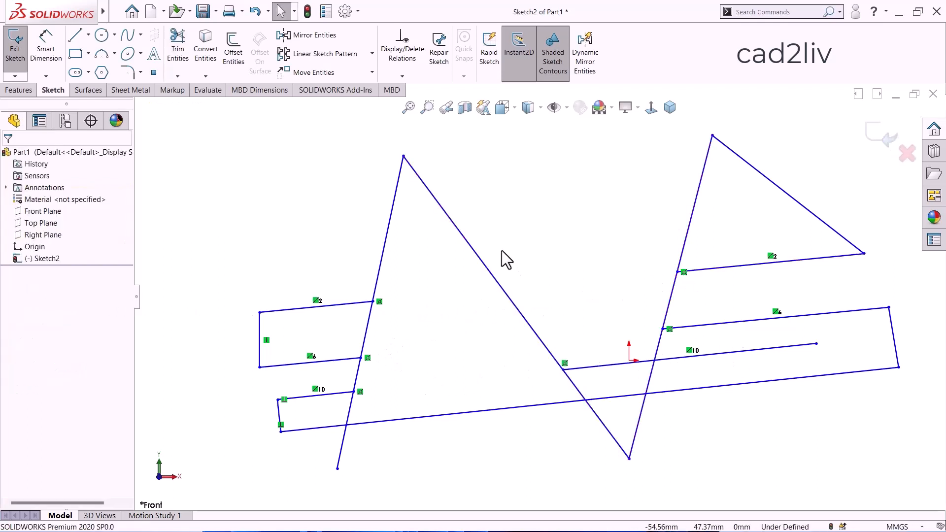
pyautogui.hotkey('ctrl', 'z')
pyautogui.hotkey('ctrl', 'z')
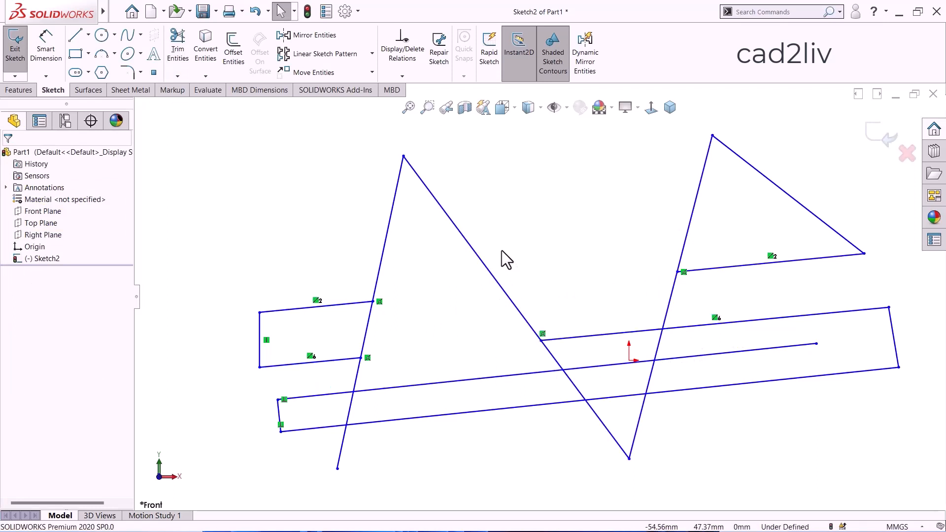
pyautogui.hotkey('ctrl', 'z')
pyautogui.hotkey('ctrl', 'z')
pyautogui.hotkey('ctrl', 'z')
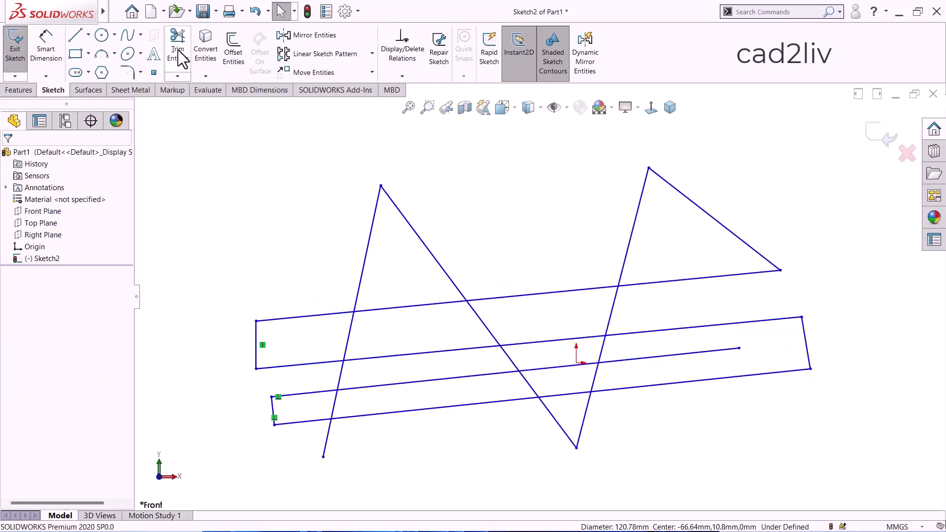
# Use Trim away outside to remove the topmost long line's ends beyond the two rising zigzag lines.
pyautogui.click(178, 53)
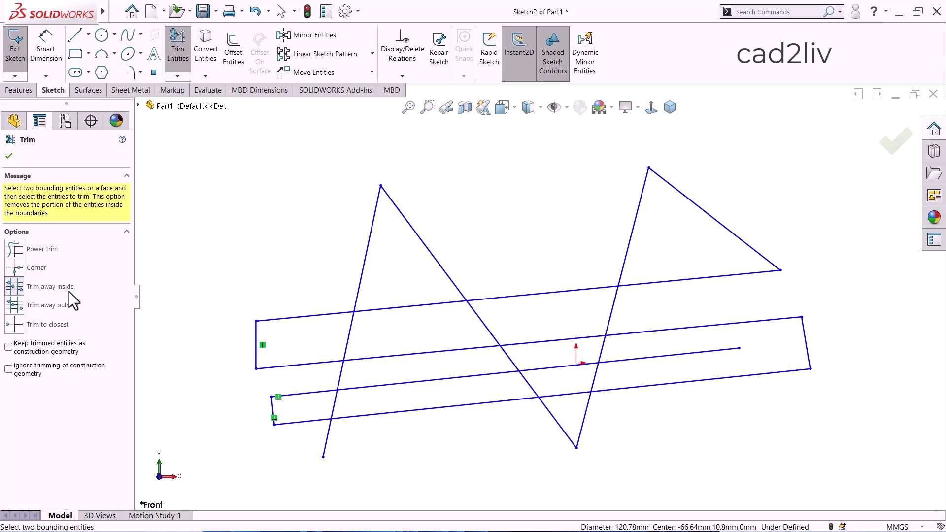
pyautogui.click(16, 308)
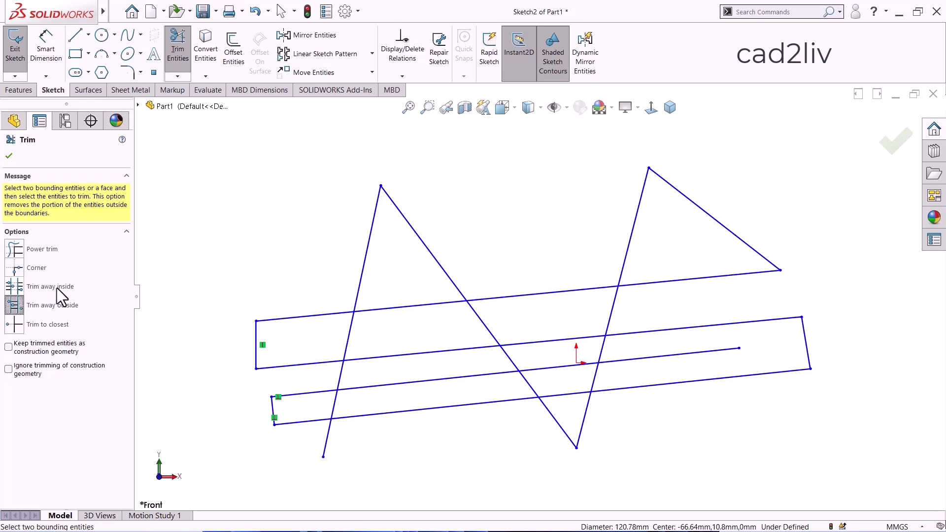
pyautogui.click(366, 253)
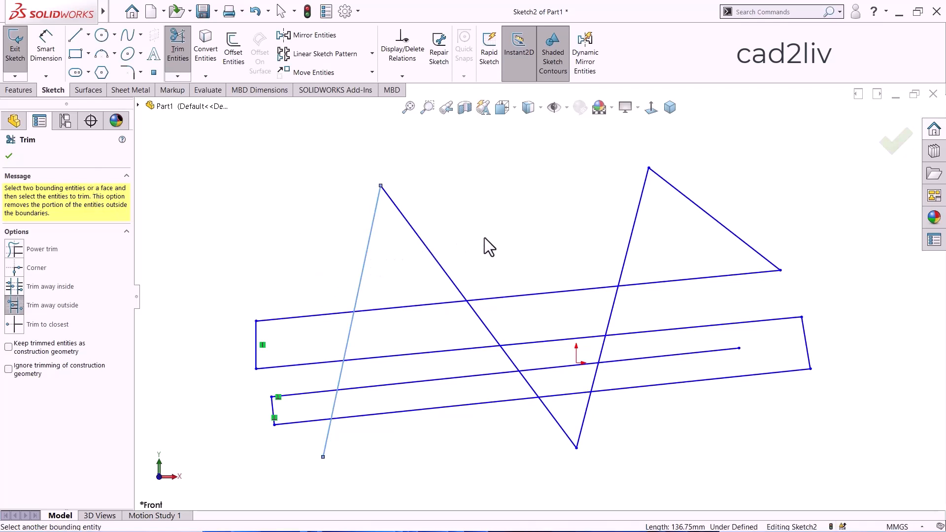
pyautogui.click(626, 254)
pyautogui.scroll(1, 491, 220)
pyautogui.scroll(-1, 636, 327)
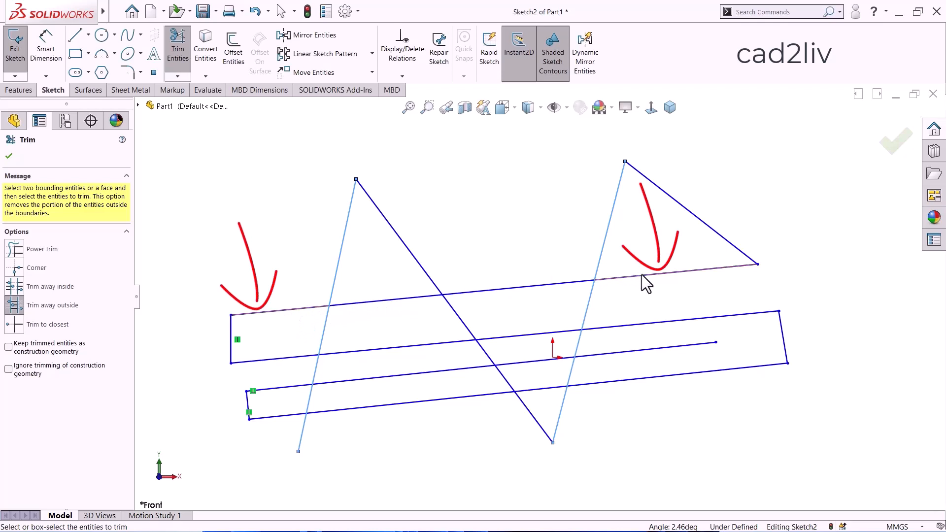
pyautogui.click(475, 293)
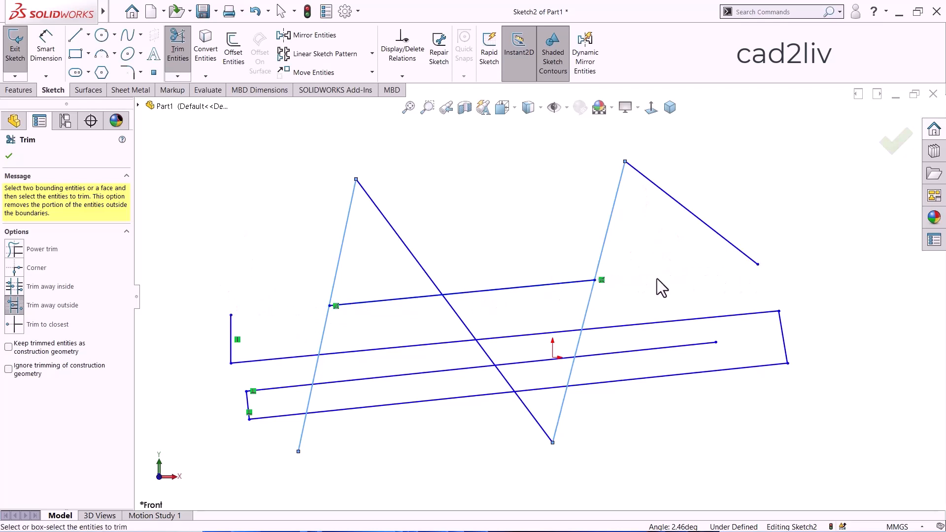
# Switch to Trim away inside, reselect the first rising zigzag line as boundary and remove the second long line's middle portion.
pyautogui.click(329, 310)
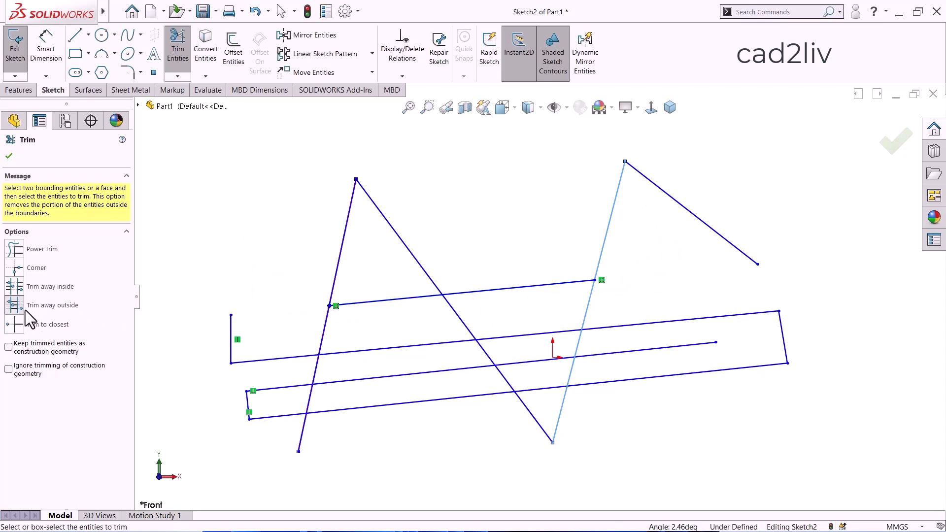
pyautogui.click(9, 288)
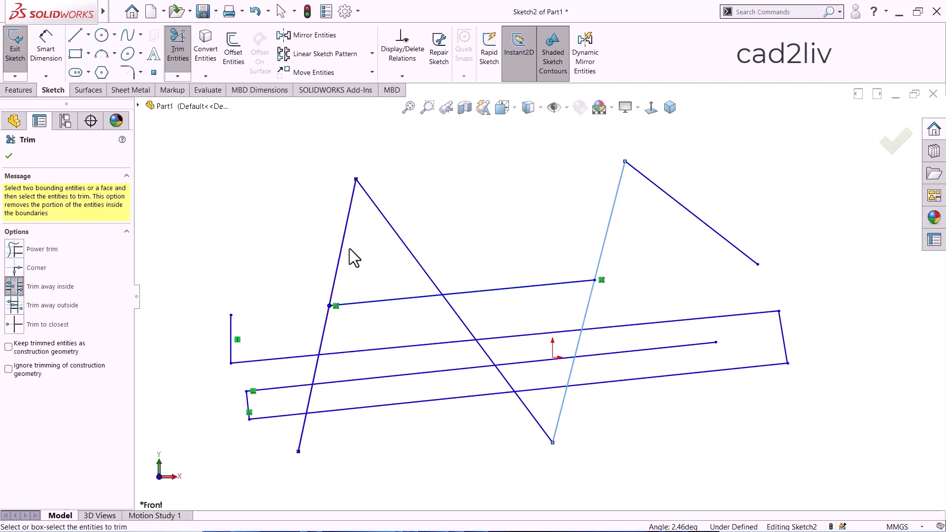
pyautogui.click(342, 253)
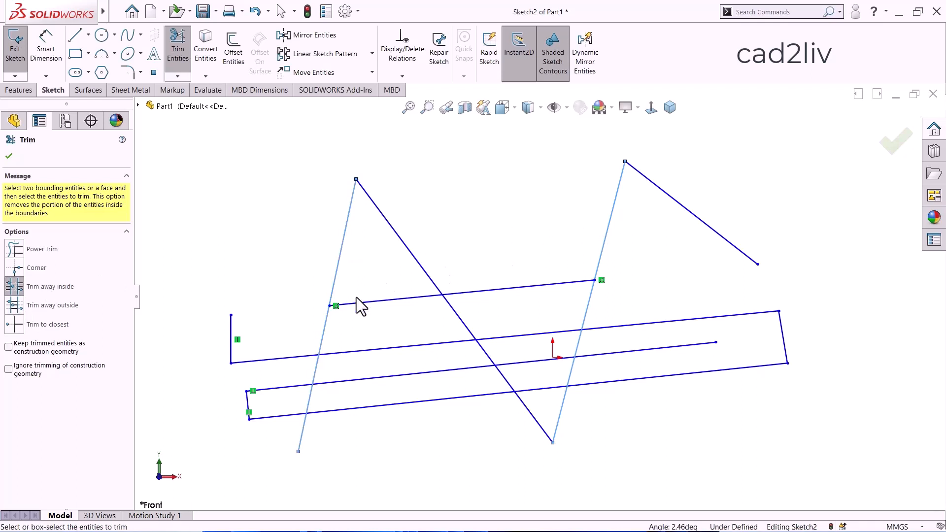
pyautogui.click(384, 350)
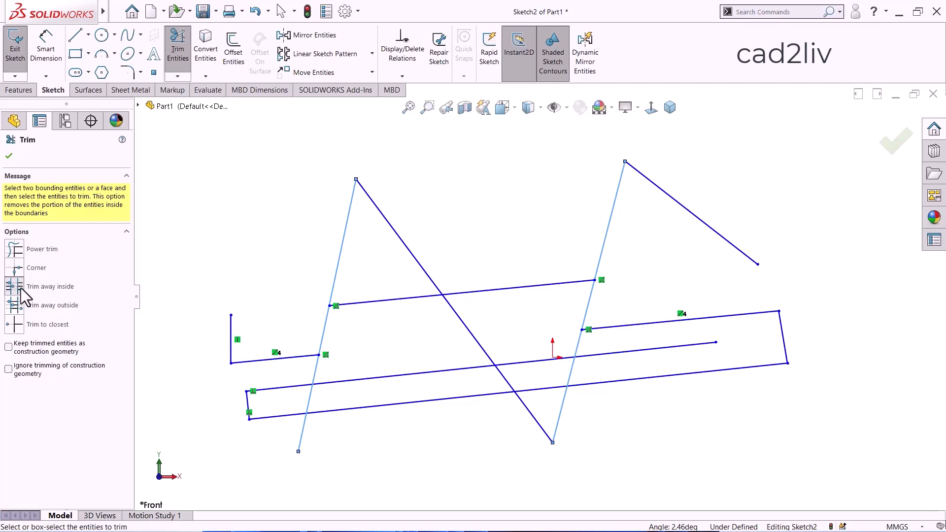
# Power-trim the first zigzag peak where its rising and descending lines extend above the topmost long line.
pyautogui.click(15, 324)
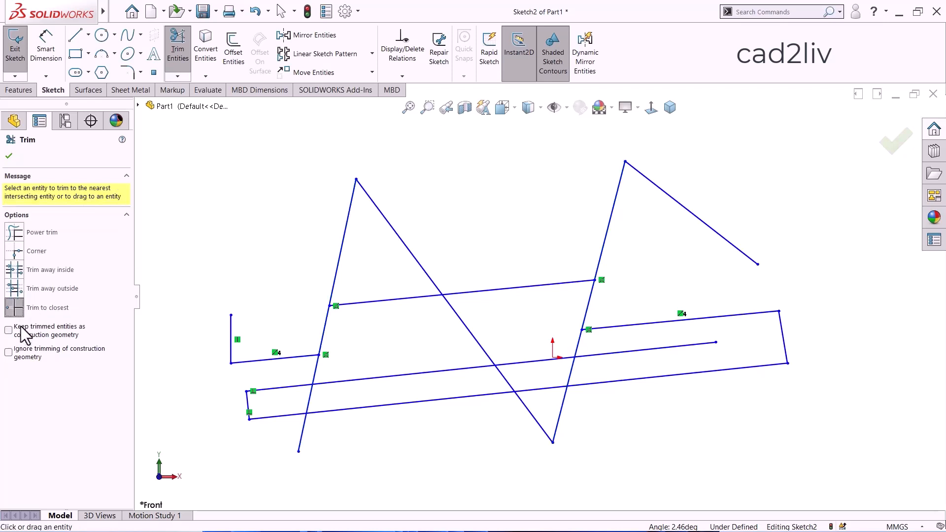
pyautogui.click(16, 233)
pyautogui.moveTo(408, 183)
pyautogui.mouseDown()
pyautogui.moveTo(393, 196)
pyautogui.moveTo(339, 201)
pyautogui.mouseUp()
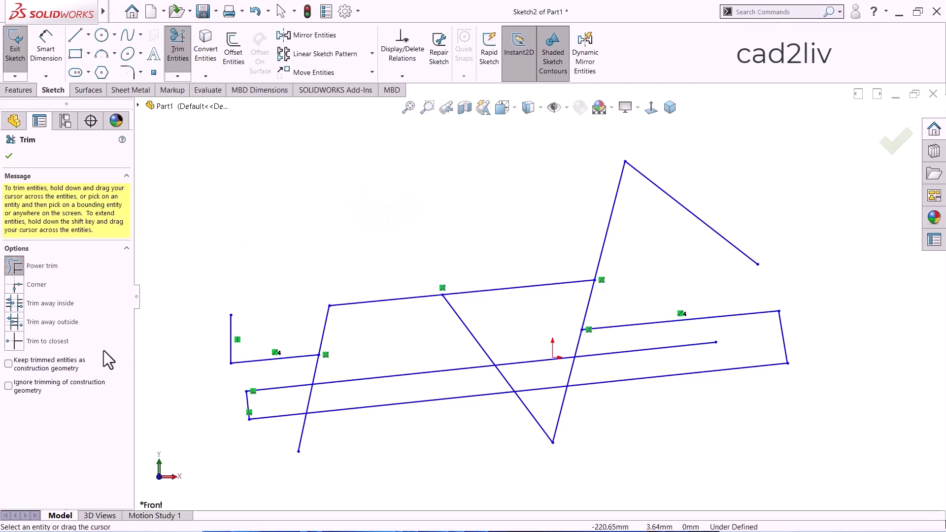
# Use Trim to closest to remove the first rising line's segment below the second long line and the second rising line's segment above it.
pyautogui.click(14, 341)
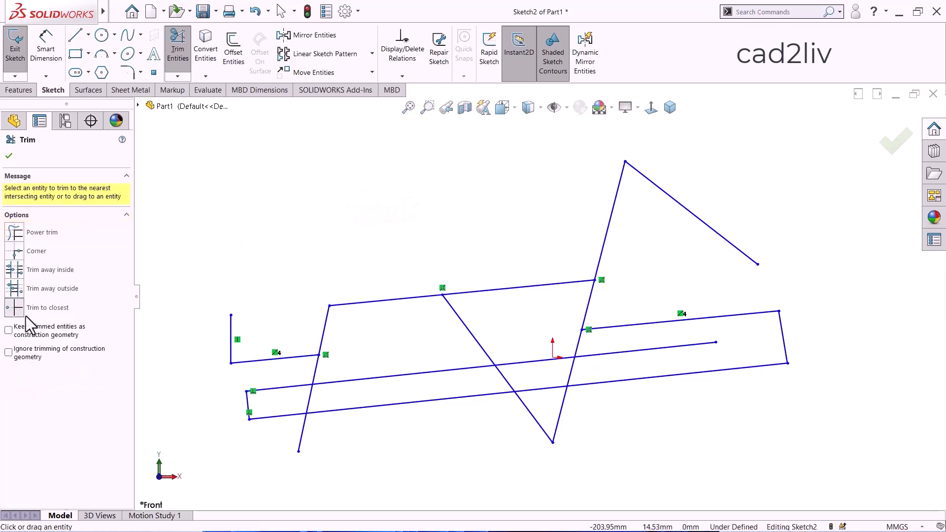
pyautogui.scroll(2, 316, 287)
pyautogui.scroll(-2, 417, 353)
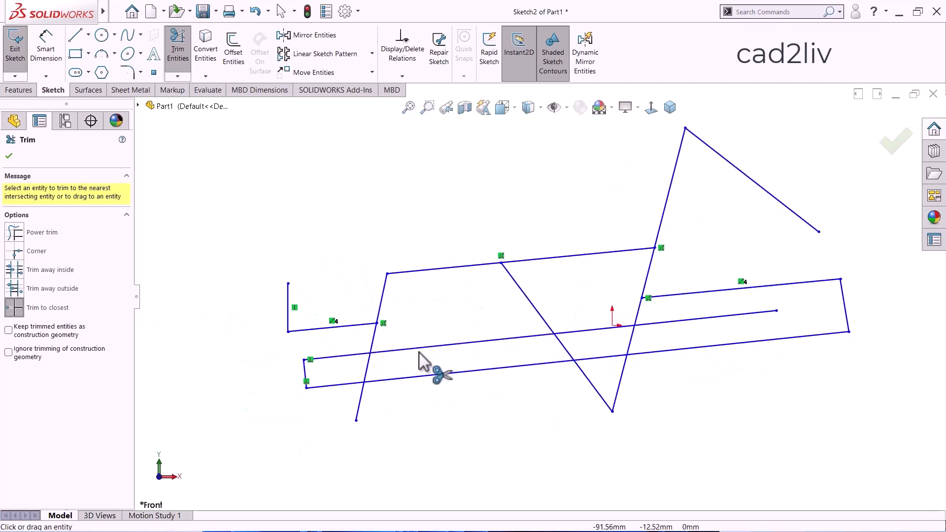
pyautogui.scroll(-2, 390, 357)
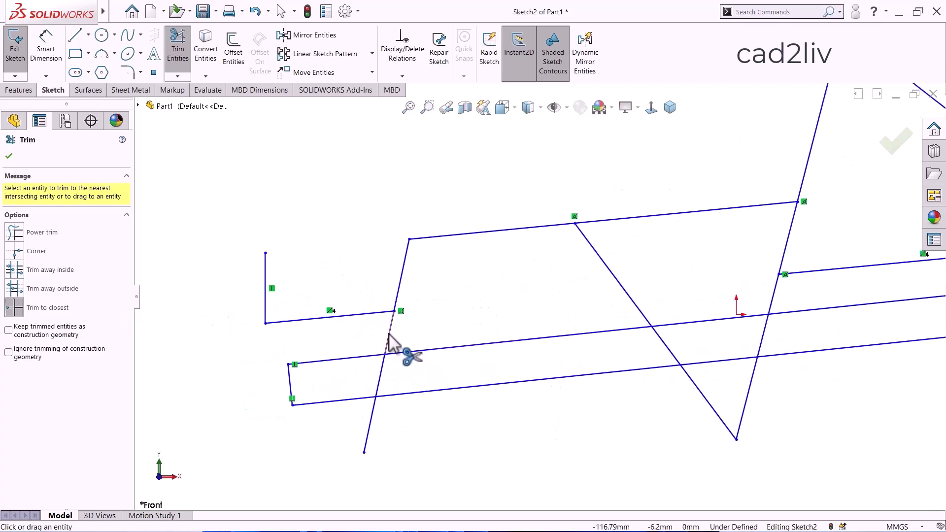
pyautogui.click(389, 340)
pyautogui.scroll(3, 402, 313)
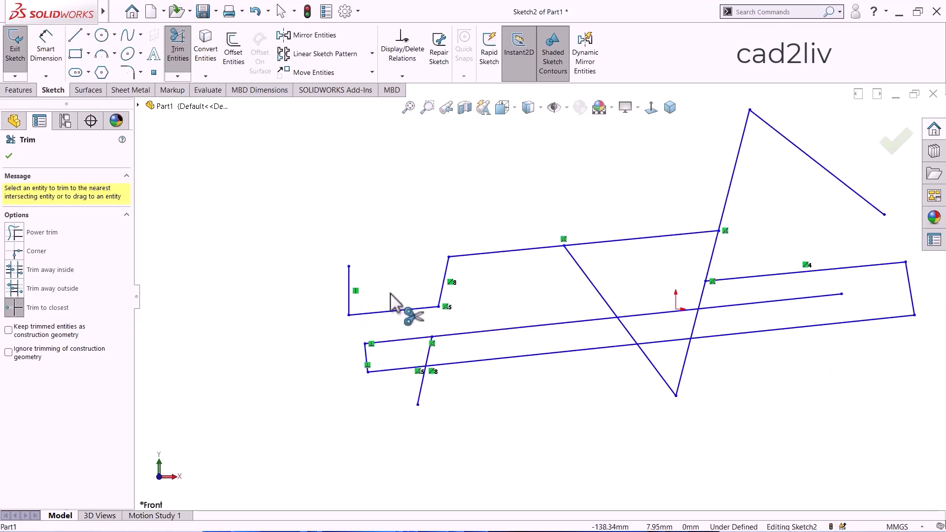
pyautogui.scroll(-2, 719, 259)
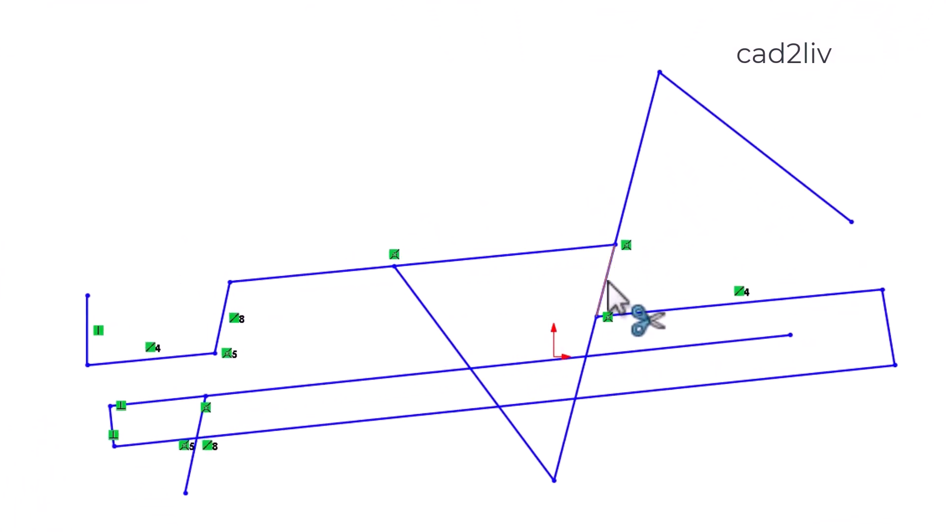
pyautogui.click(607, 281)
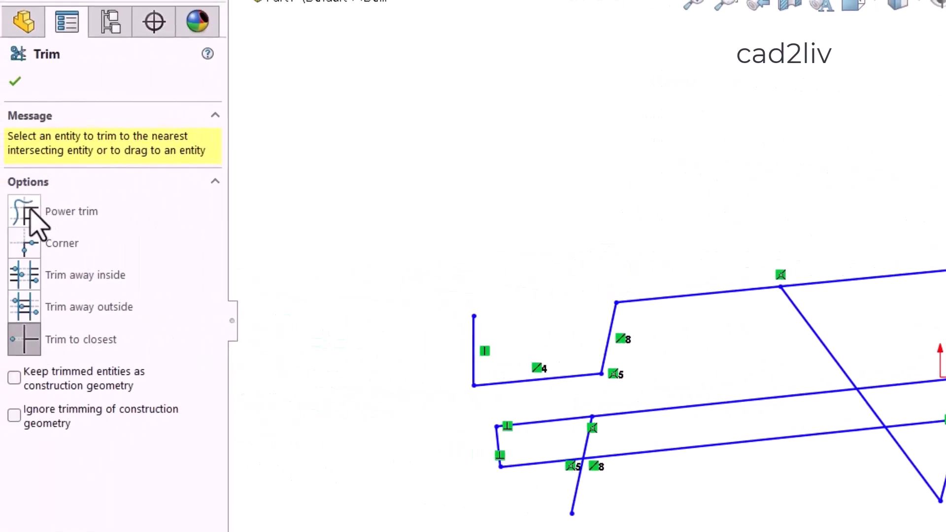
# Power-trim the descending zigzag line between the topmost and third long lines, and remove its segment down to the fourth with Trim to closest.
pyautogui.click(20, 209)
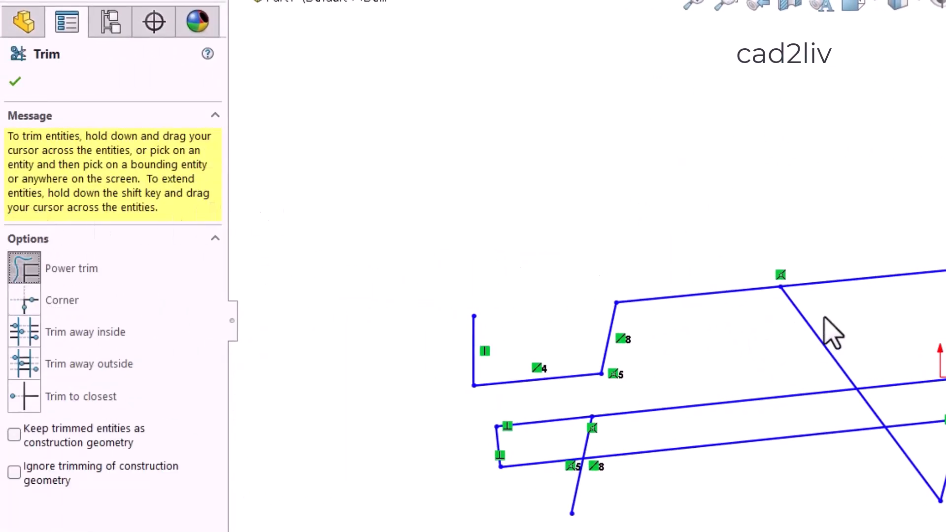
pyautogui.moveTo(829, 331); pyautogui.dragTo(791, 329)
pyautogui.click(31, 397)
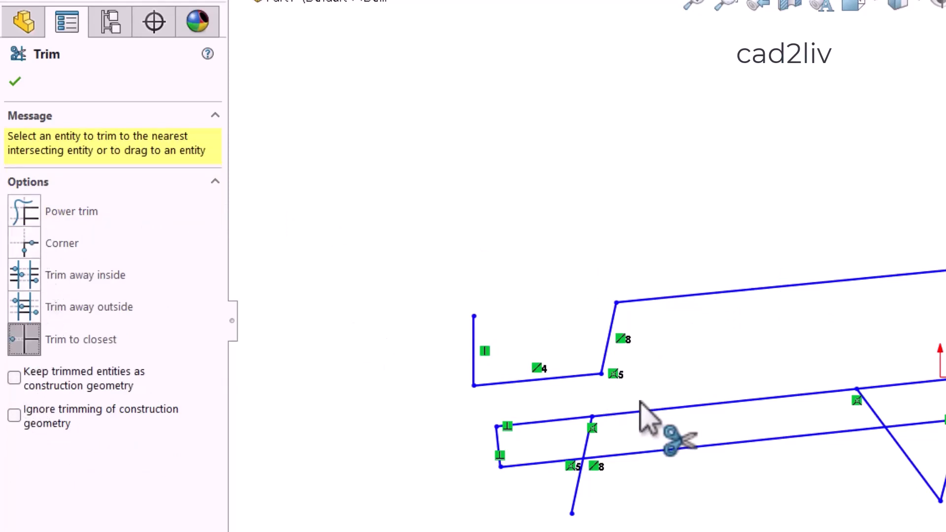
pyautogui.click(880, 422)
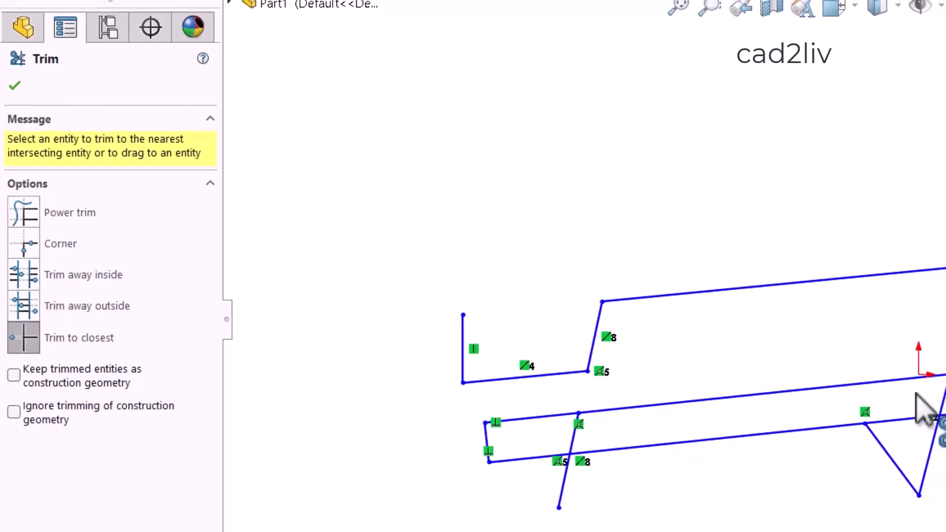
# Use Trim to closest to remove the second and third long lines' remaining portions beyond the second rising line.
pyautogui.click(725, 333)
pyautogui.click(718, 309)
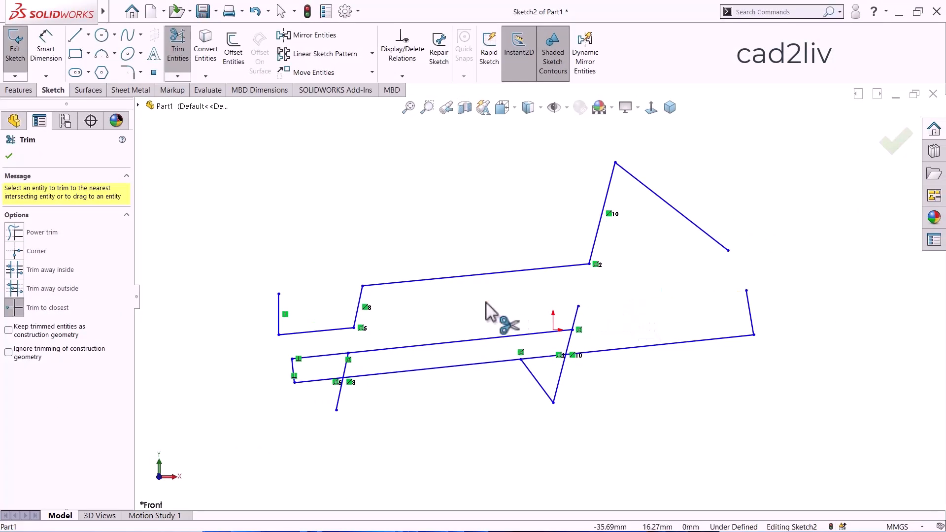
pyautogui.scroll(2, 535, 310)
pyautogui.scroll(-1, 643, 291)
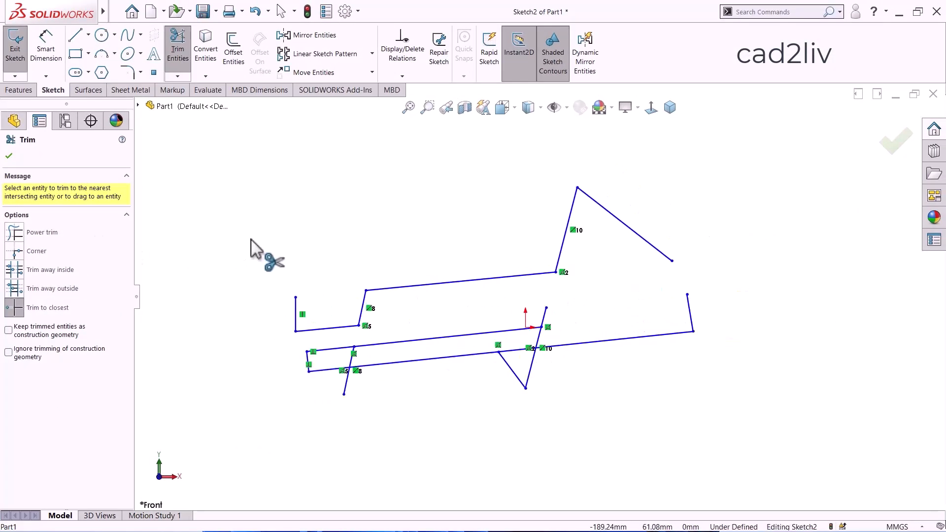
# Undo all the trims made on the crossing zigzag and long lines.
pyautogui.hotkey('ctrl', 'z')
pyautogui.hotkey('ctrl', 'z')
pyautogui.hotkey('ctrl', 'z')
pyautogui.hotkey('ctrl', 'z')
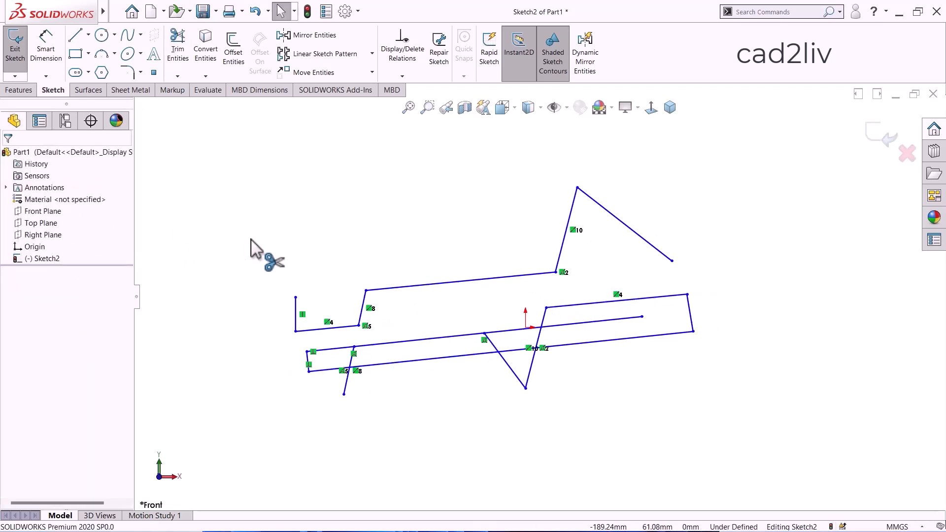
pyautogui.hotkey('ctrl', 'z')
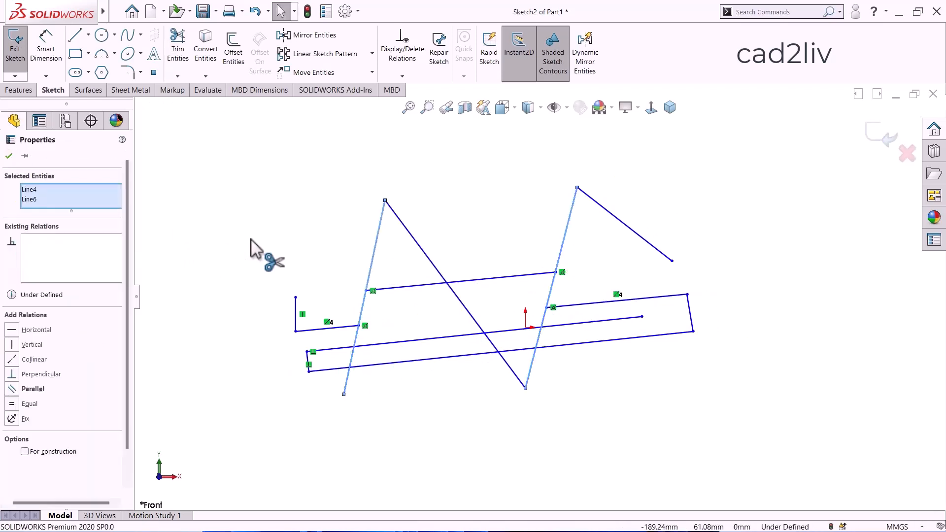
pyautogui.hotkey('ctrl', 'z')
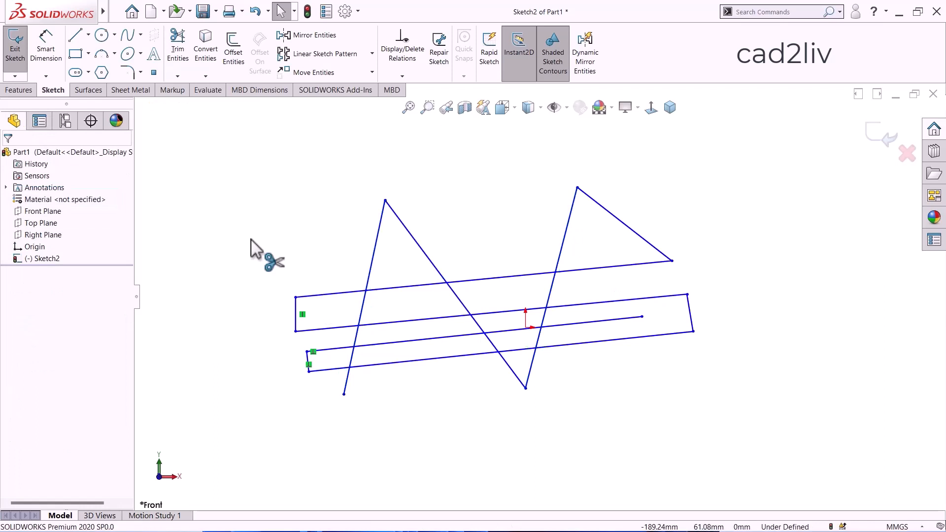
# Convert the long descending zigzag line between the two rising lines to construction geometry.
pyautogui.click(177, 52)
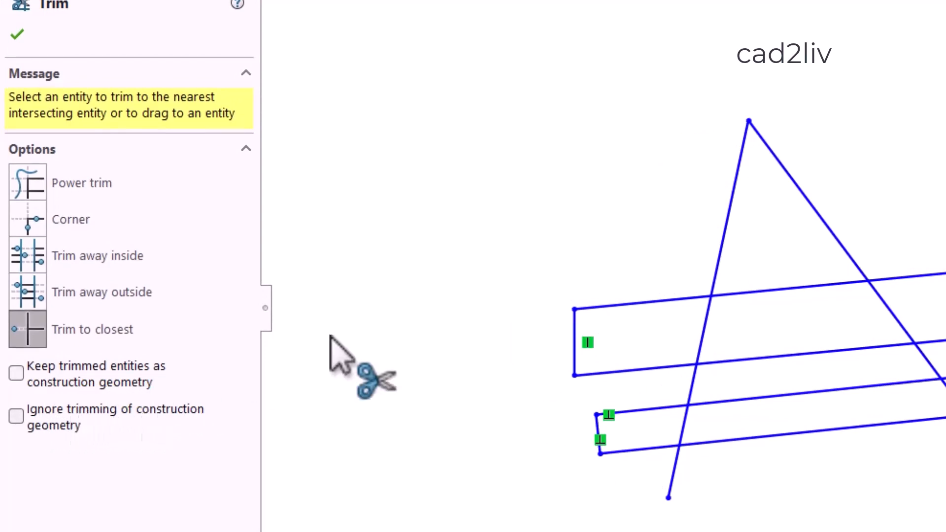
pyautogui.press('Escape')
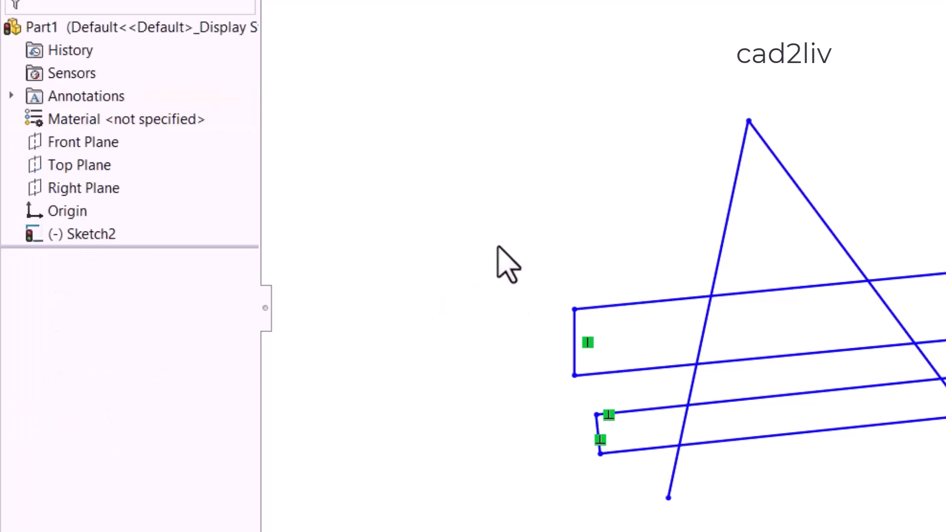
pyautogui.click(816, 208)
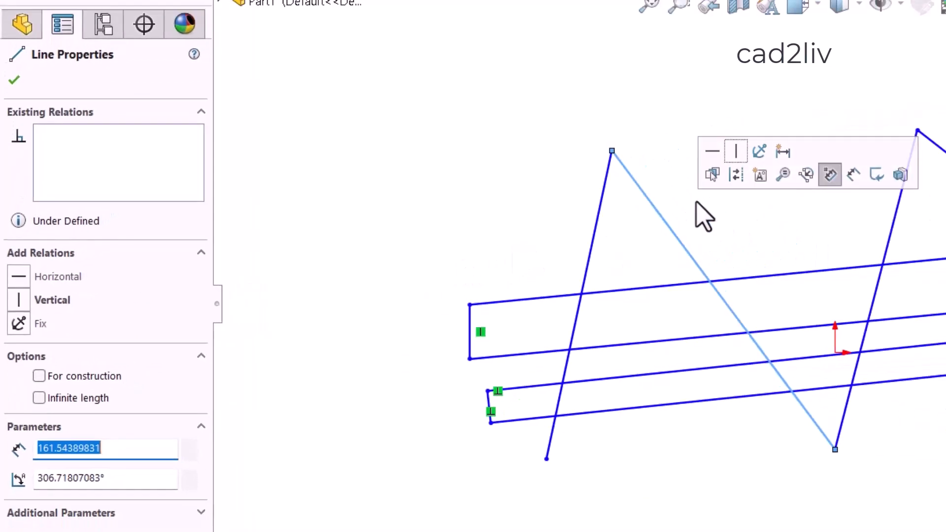
pyautogui.click(467, 219)
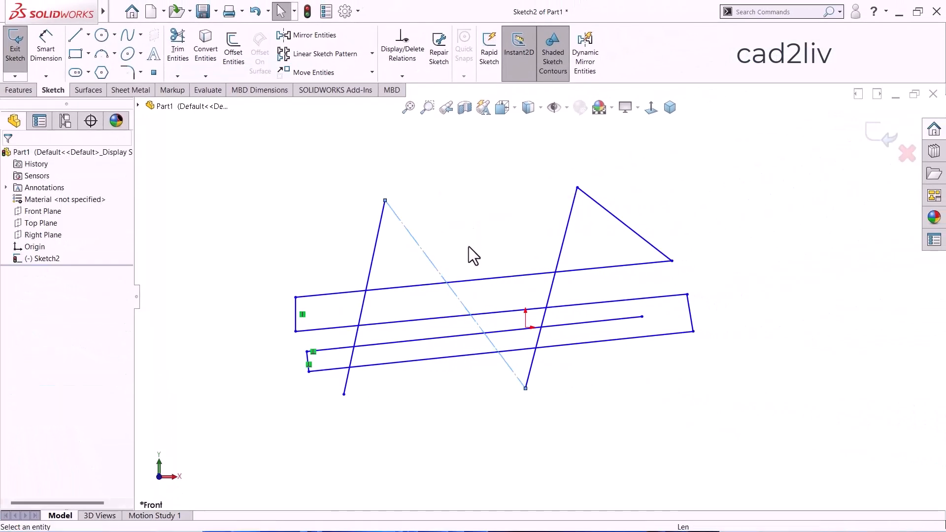
pyautogui.click(469, 247)
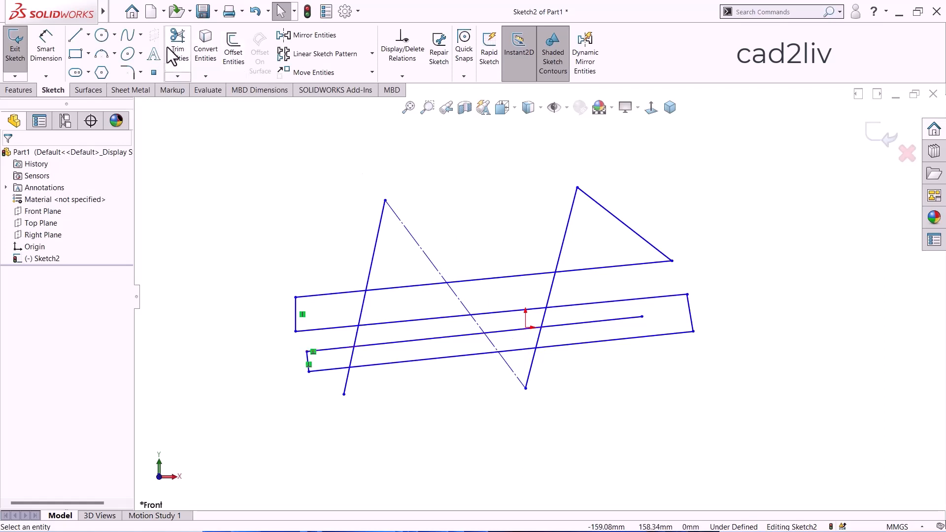
# Power-trim across the construction line and the first rising line above the topmost long line with Ignore trimming of construction geometry enabled.
pyautogui.click(185, 47)
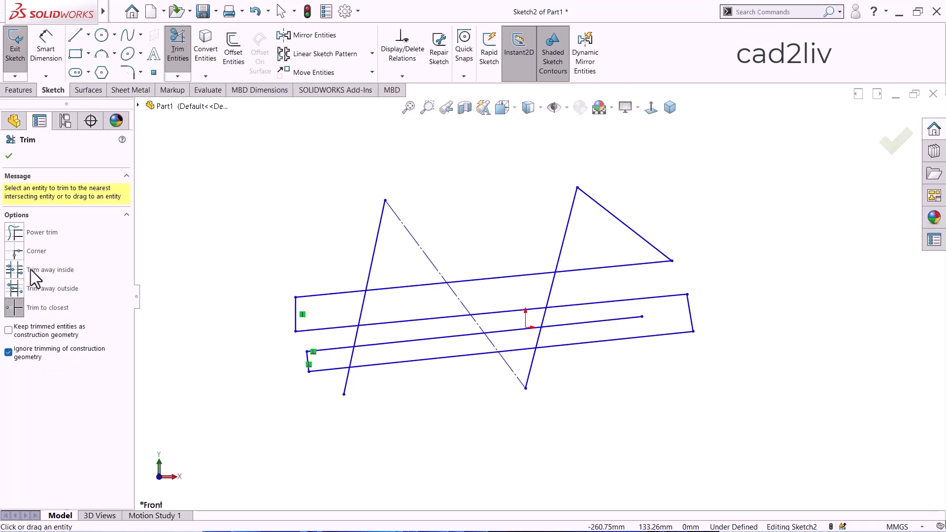
pyautogui.click(15, 234)
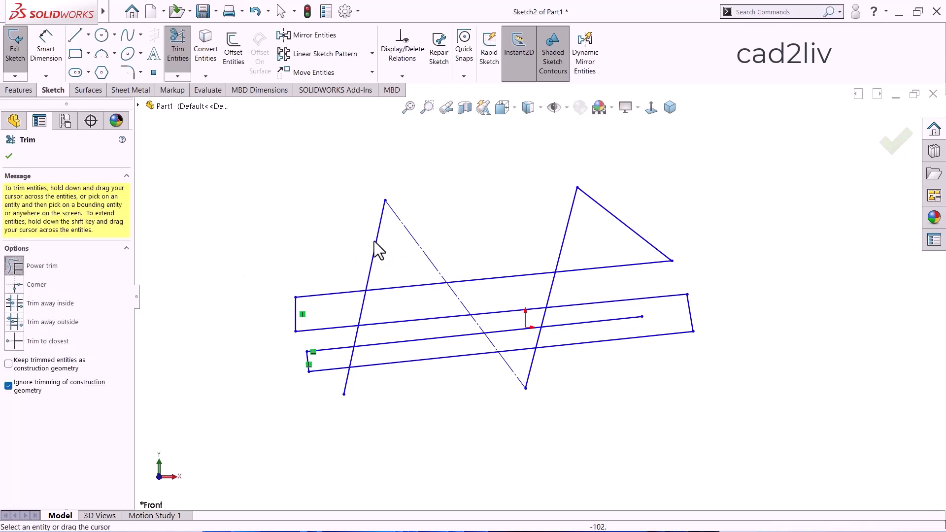
pyautogui.moveTo(430, 209)
pyautogui.mouseDown()
pyautogui.moveTo(348, 247)
pyautogui.moveTo(412, 286)
pyautogui.mouseUp()
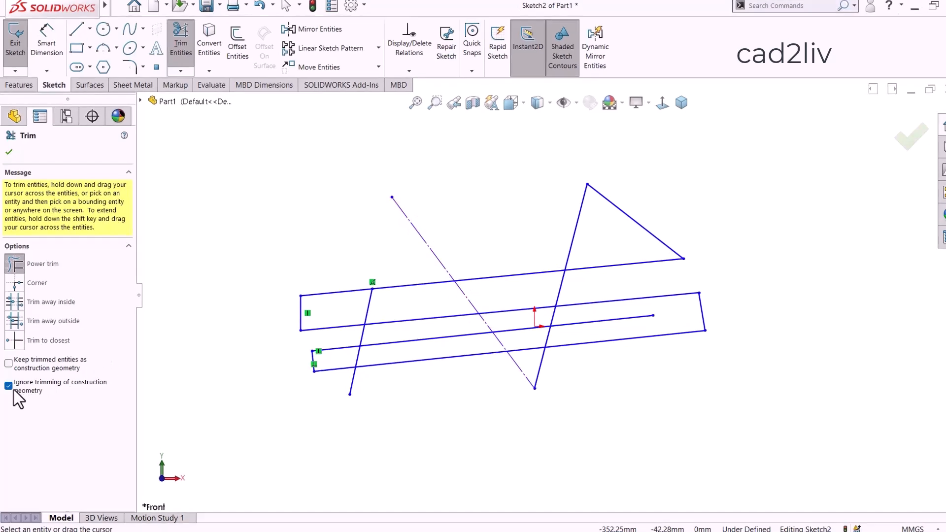
# Turn off Ignore trimming of construction geometry and power-trim the construction line and the second rising line above the topmost long line.
pyautogui.click(14, 386)
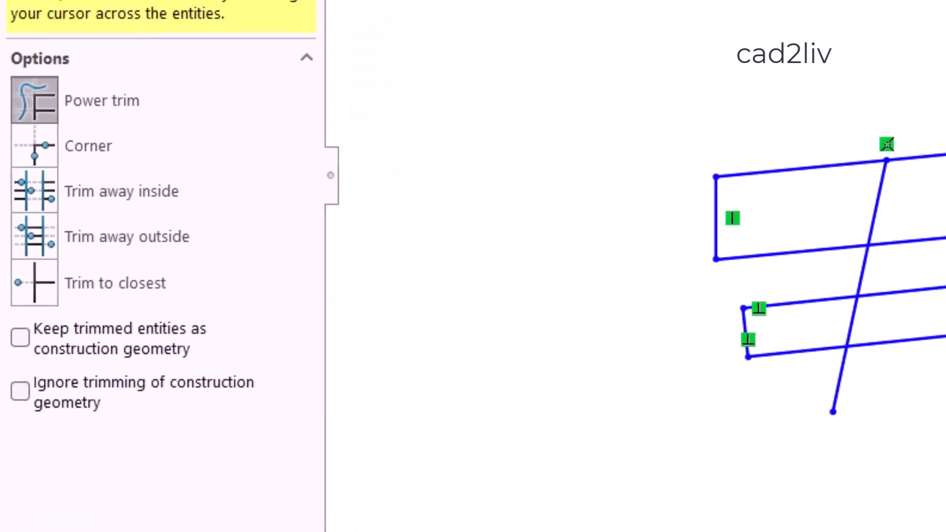
pyautogui.moveTo(563, 228); pyautogui.dragTo(416, 257)
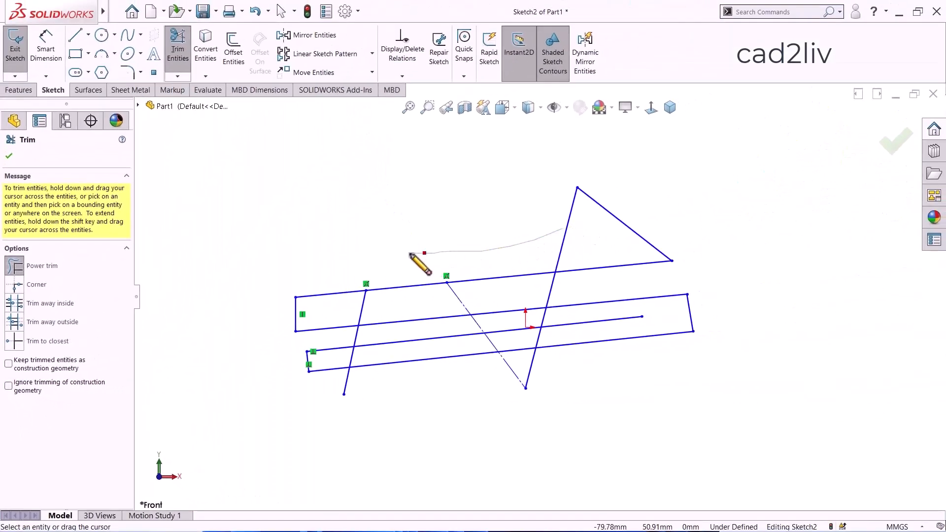
pyautogui.moveTo(589, 241); pyautogui.dragTo(542, 247)
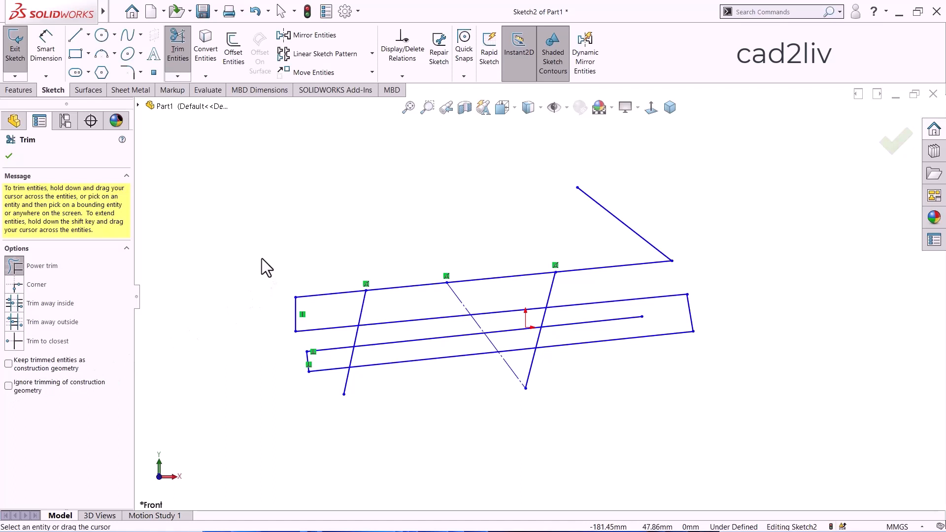
# Undo the three power trims made above the topmost long line.
pyautogui.press('Escape')
pyautogui.hotkey('ctrl', 'z')
pyautogui.hotkey('ctrl', 'z')
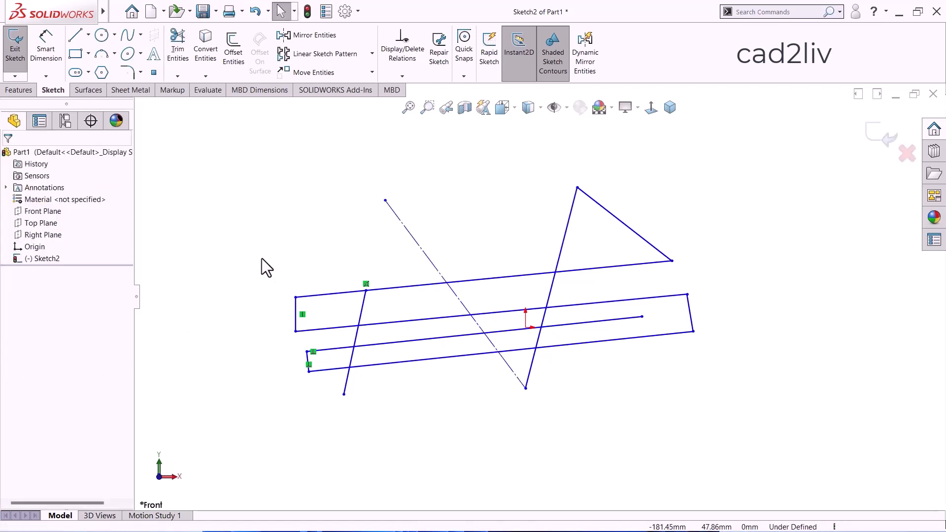
pyautogui.hotkey('ctrl', 'z')
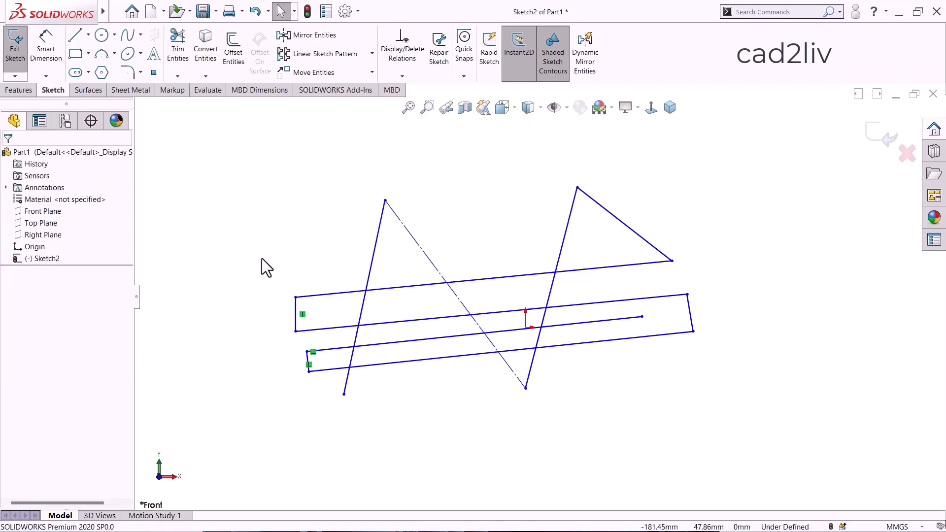
# Power-trim the first rising line's portion above the topmost long line.
pyautogui.click(184, 51)
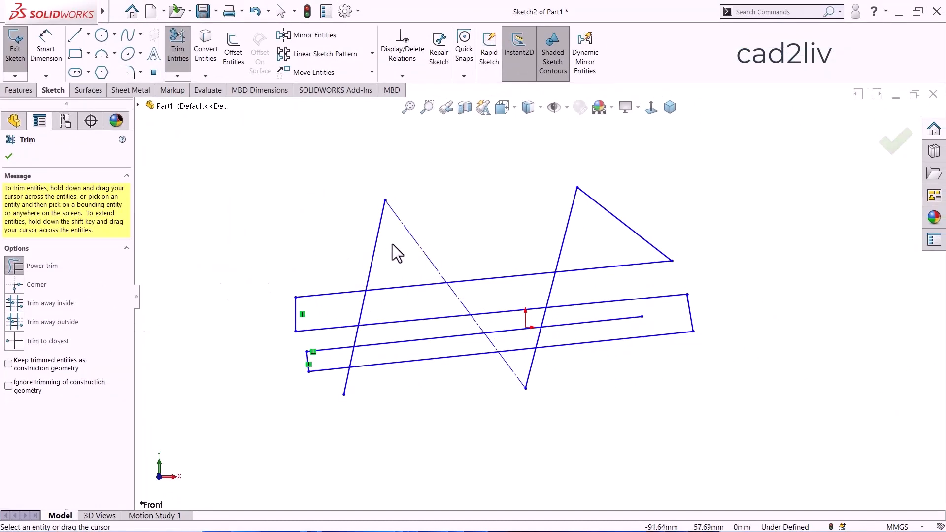
pyautogui.moveTo(390, 249); pyautogui.dragTo(369, 264)
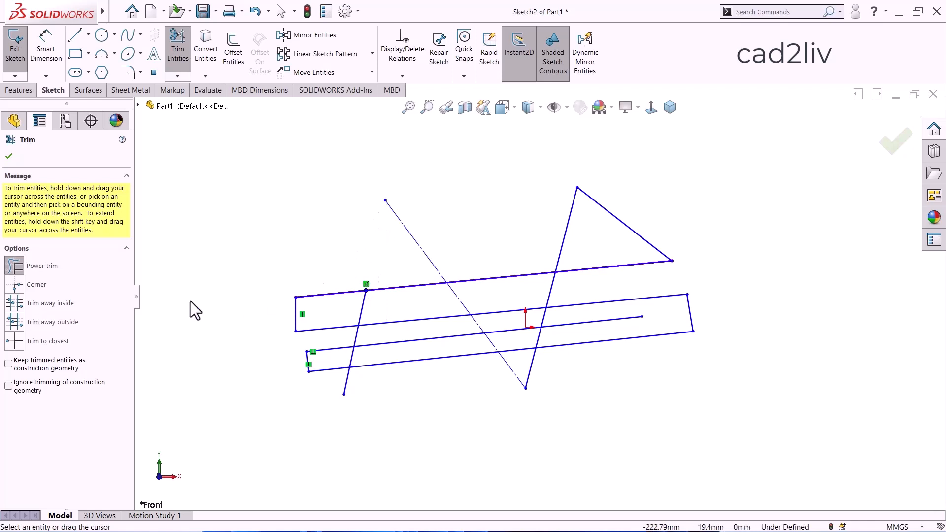
# Enable Keep trimmed entities as construction geometry and power-trim the second rising line's upper portion and the last descending line.
pyautogui.click(8, 364)
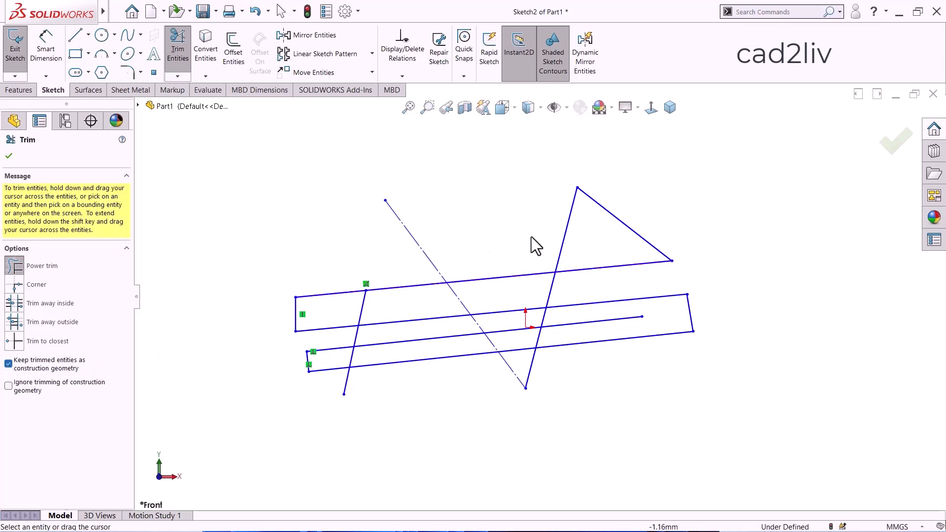
pyautogui.moveTo(592, 222); pyautogui.dragTo(553, 253)
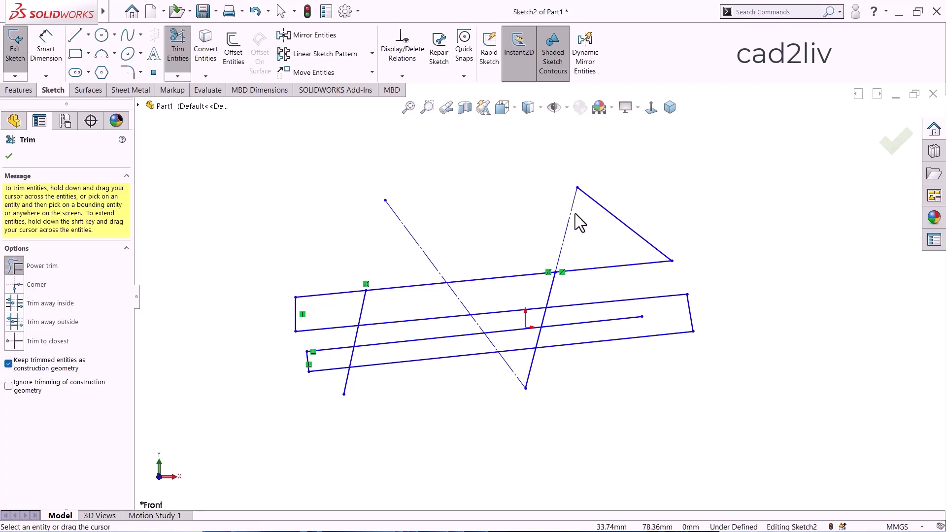
pyautogui.scroll(3, 575, 217)
pyautogui.moveTo(634, 194); pyautogui.dragTo(611, 244)
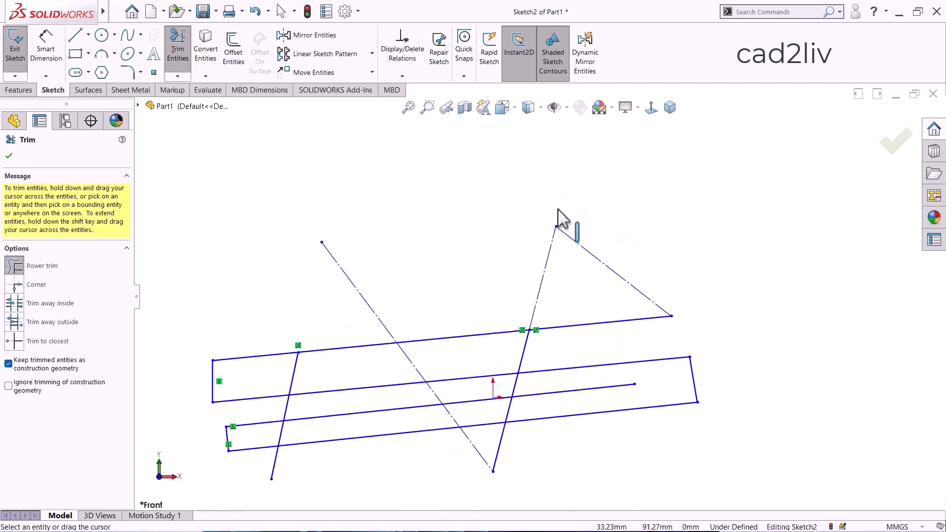
# Corner-trim the second long line against the first rising line, keeping the long line's right portion and the rising line's upper portion.
pyautogui.scroll(-3, 560, 212)
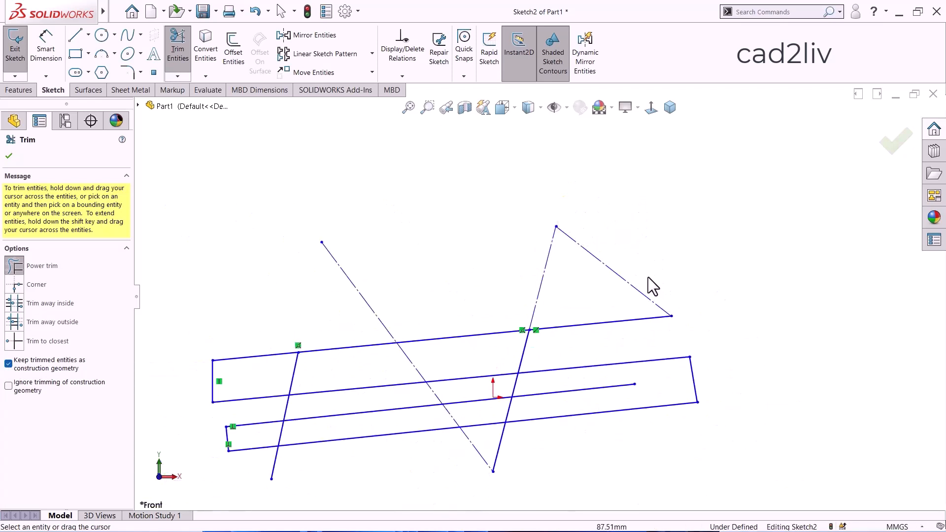
pyautogui.scroll(-3, 472, 222)
pyautogui.scroll(1, 555, 343)
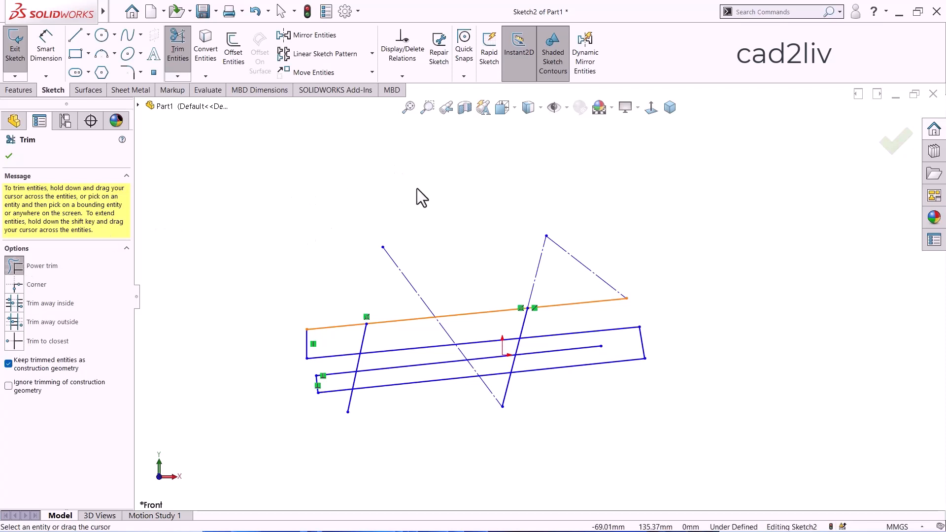
pyautogui.click(14, 285)
pyautogui.scroll(-3, 395, 339)
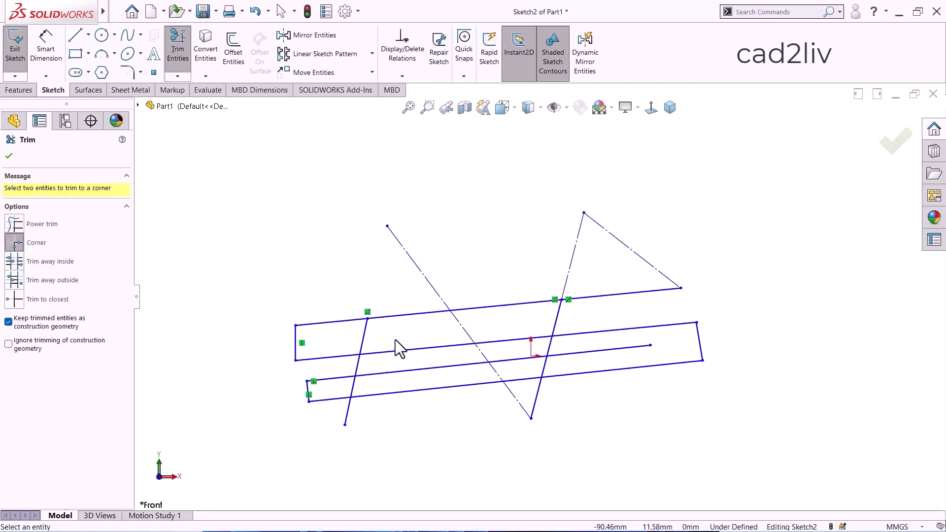
pyautogui.click(383, 351)
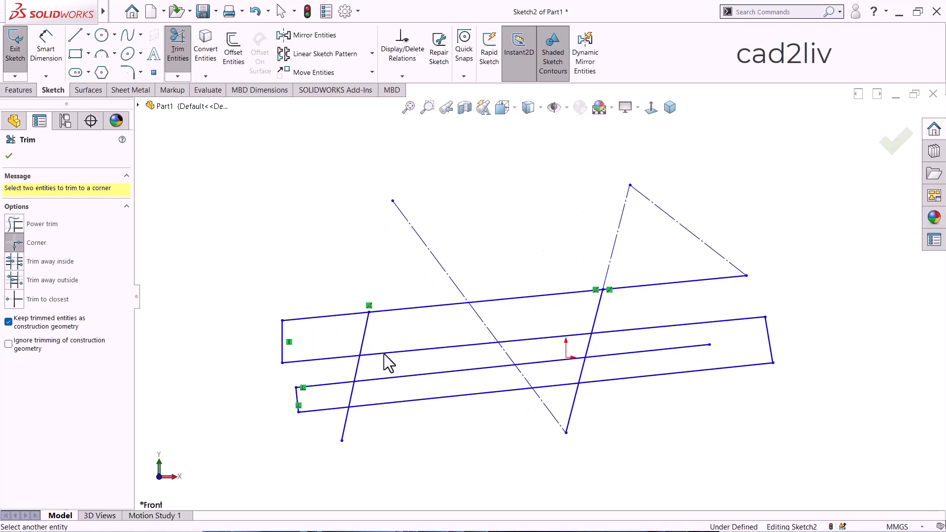
pyautogui.click(363, 340)
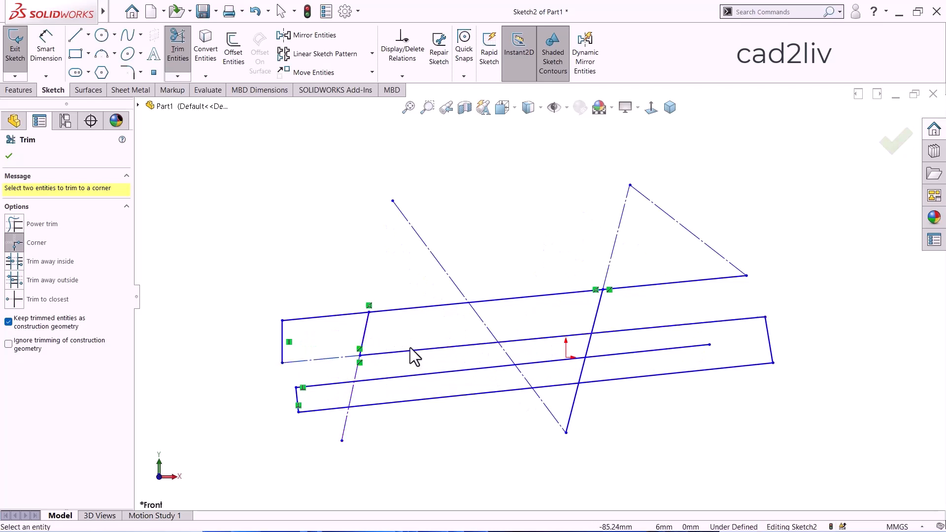
pyautogui.scroll(-5, 409, 347)
pyautogui.scroll(3, 267, 294)
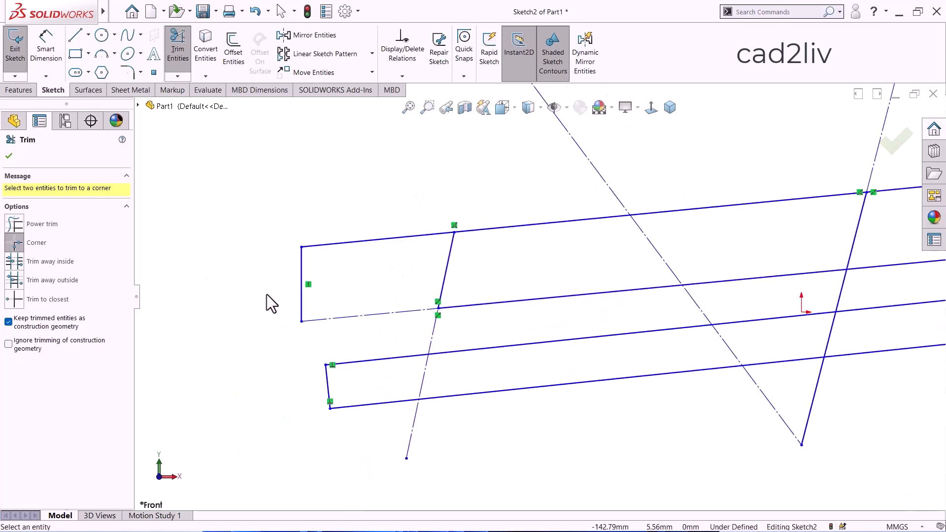
# Switch through the Trim away inside and Trim away outside modes to review what each one removes.
pyautogui.scroll(1, 267, 294)
pyautogui.click(43, 260)
pyautogui.scroll(3, 377, 325)
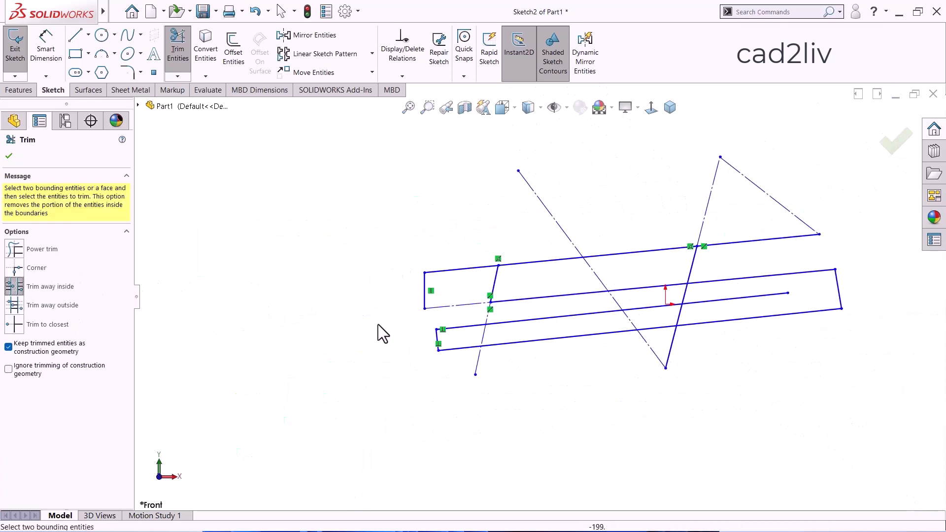
pyautogui.scroll(2, 348, 285)
pyautogui.scroll(-2, 671, 264)
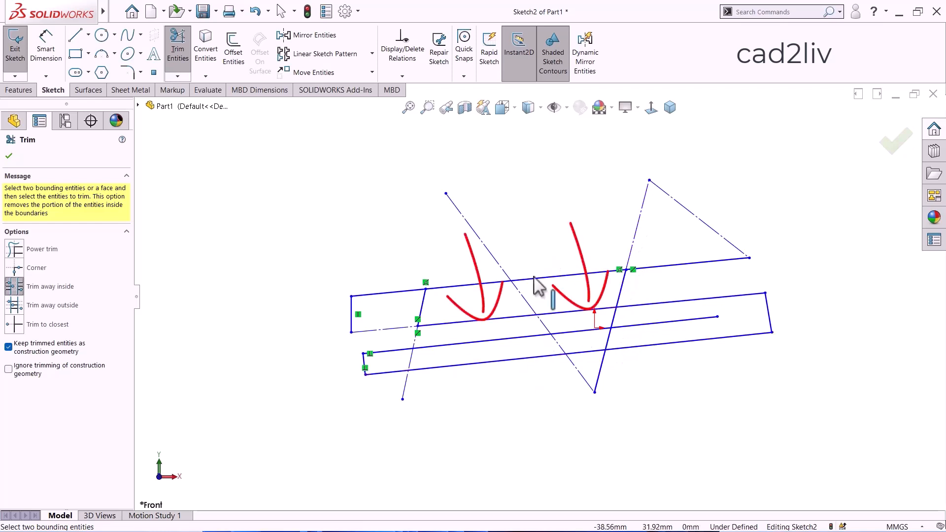
pyautogui.click(12, 306)
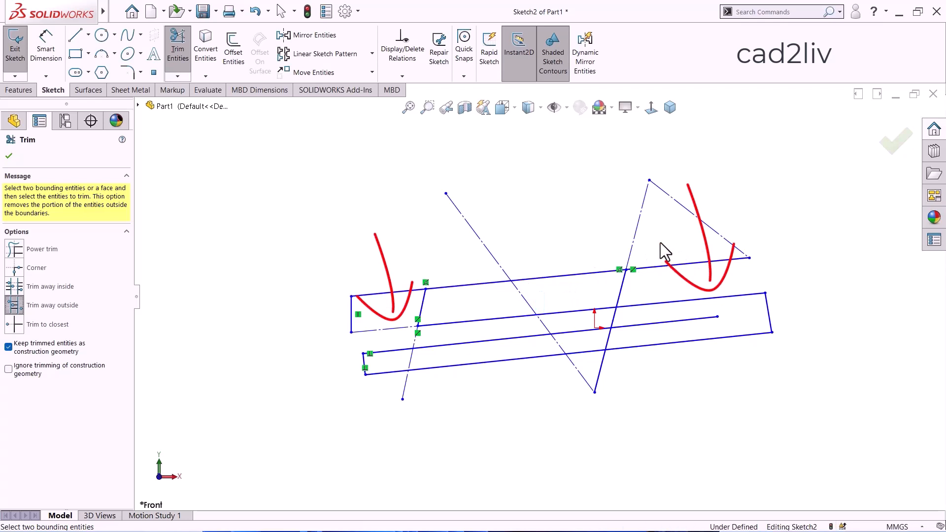
# Use Trim to closest on the long descending construction line's portion above the topmost long line.
pyautogui.click(15, 326)
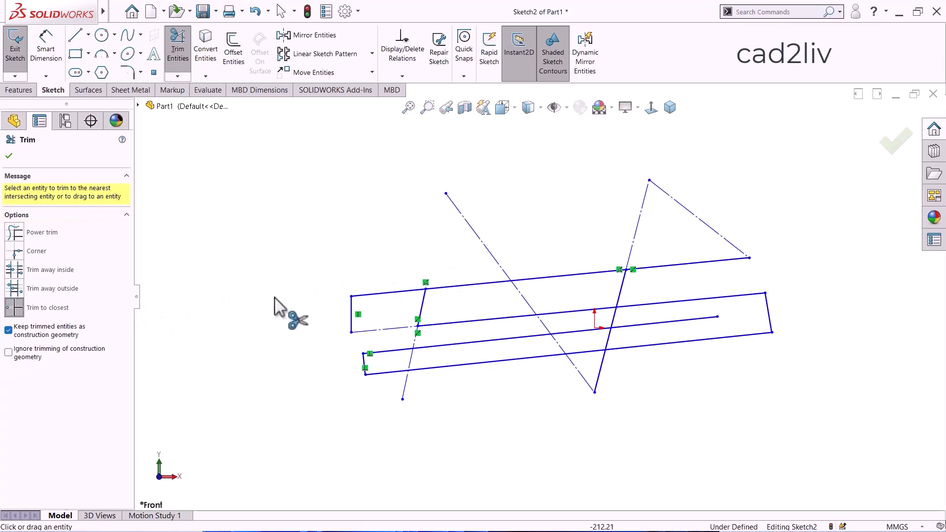
pyautogui.scroll(1, 426, 337)
pyautogui.scroll(-2, 572, 302)
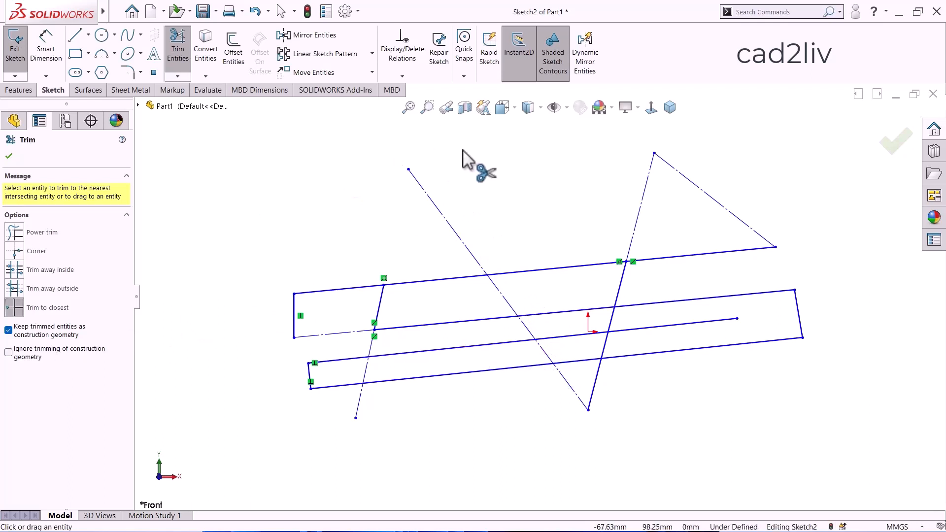
pyautogui.click(436, 210)
pyautogui.scroll(3, 481, 222)
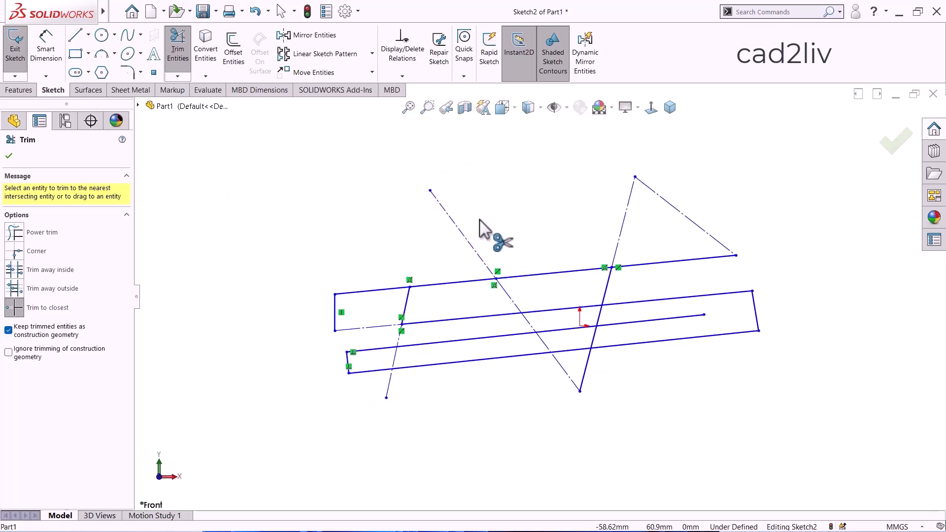
pyautogui.scroll(-1, 731, 248)
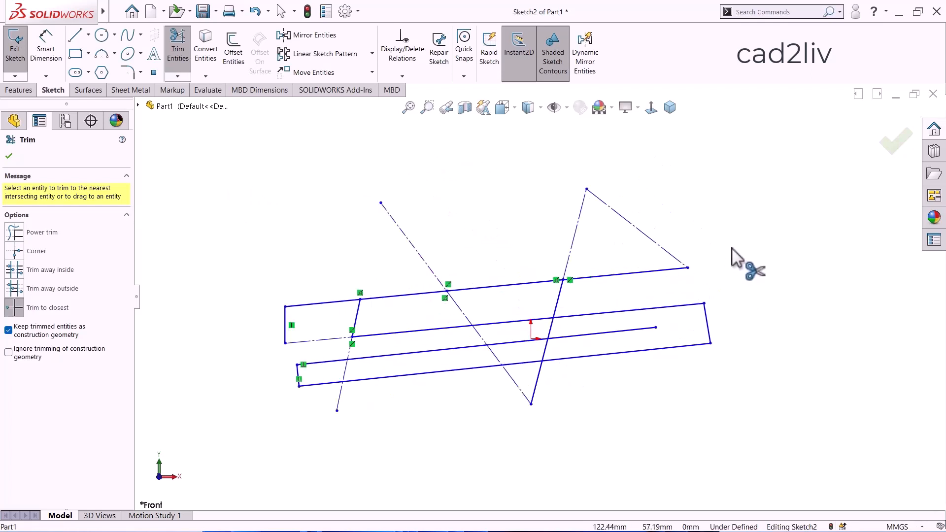